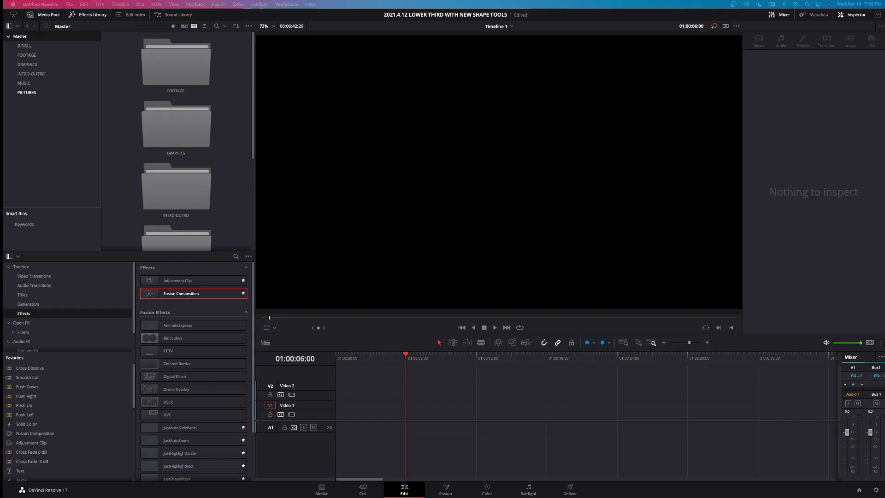
# Step: Open the B-ROLL bin and place the man's clip on Video 1 of Timeline 1
pyautogui.click(24, 45)
pyautogui.moveTo(168, 122); pyautogui.dragTo(340, 418)
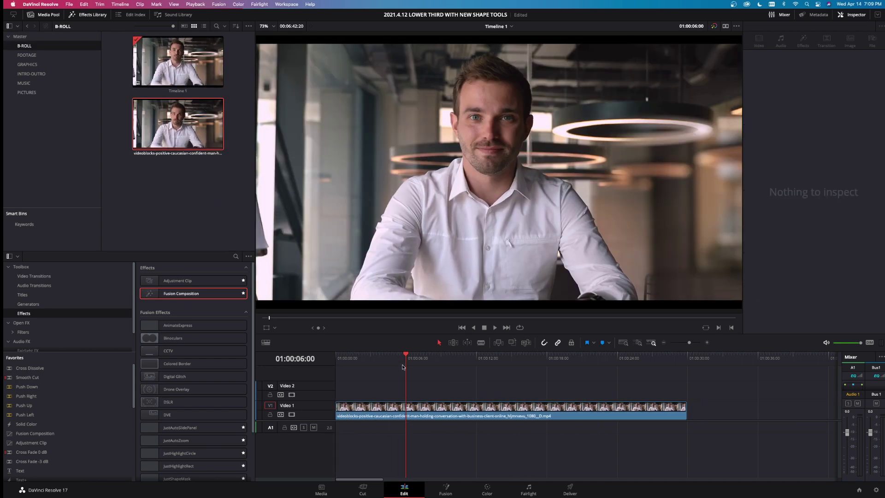
# Step: Trim the end of the man's clip back to the playhead position
pyautogui.moveTo(410, 357); pyautogui.dragTo(453, 358)
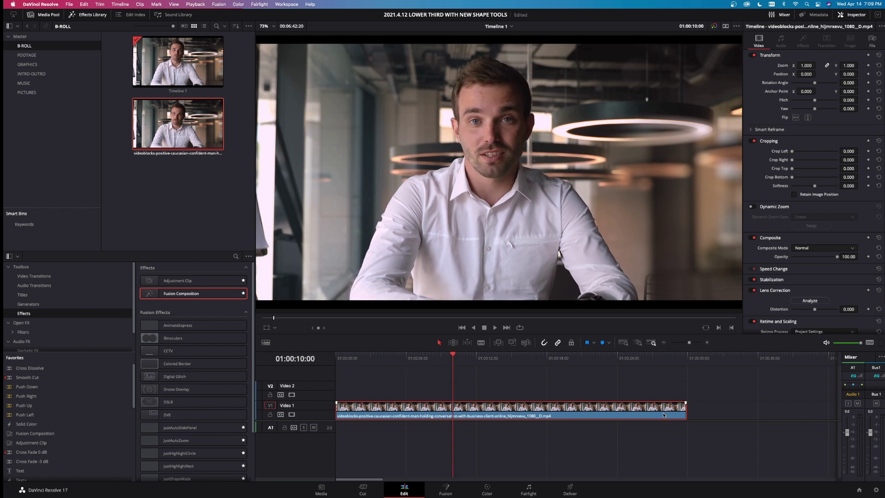
pyautogui.moveTo(683, 411); pyautogui.dragTo(452, 411)
pyautogui.moveTo(454, 360); pyautogui.dragTo(404, 367)
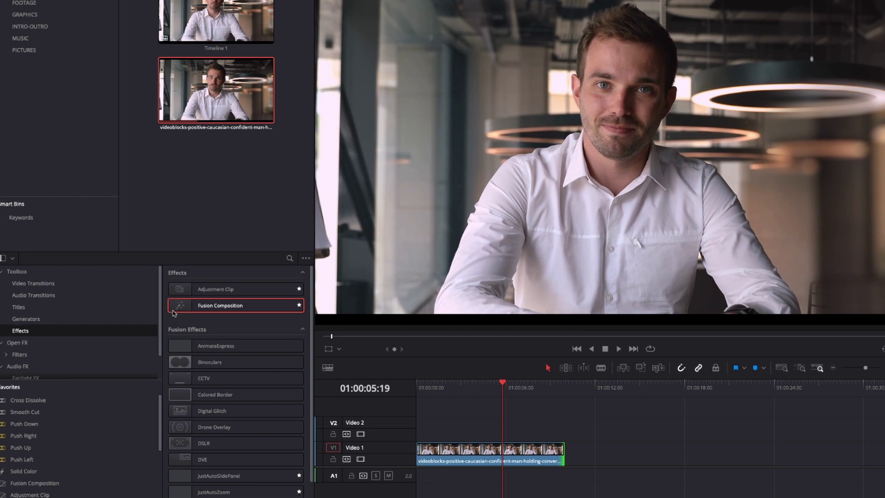
# Step: Add a Fusion Composition clip on Video 2 above the man's clip and open it in Fusion
pyautogui.click(216, 308)
pyautogui.moveTo(216, 309); pyautogui.dragTo(439, 436)
pyautogui.moveTo(501, 386); pyautogui.dragTo(471, 386)
pyautogui.click(490, 427)
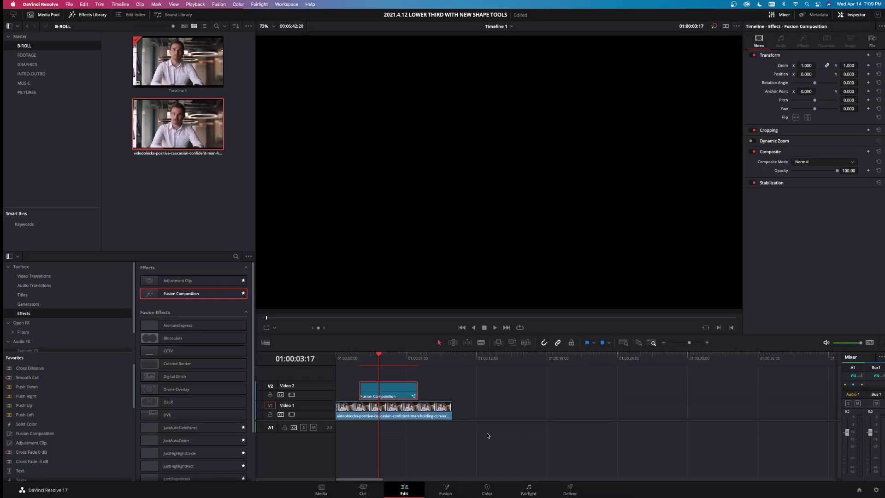
pyautogui.click(444, 490)
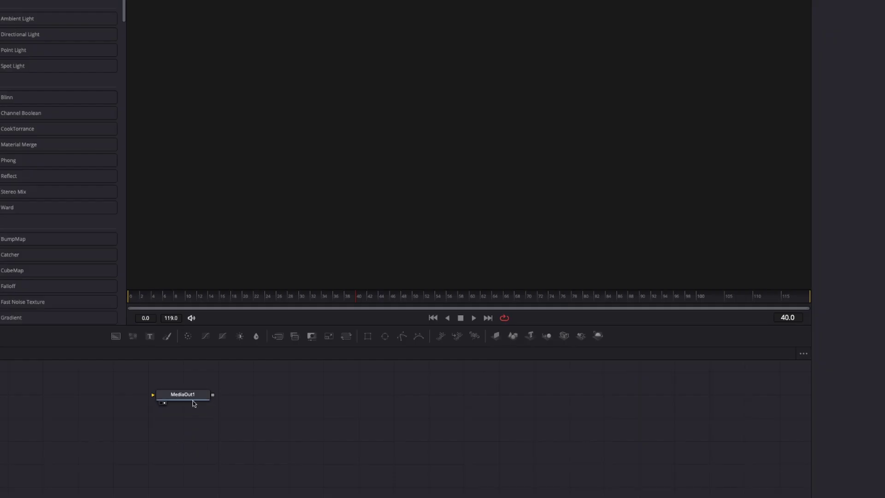
# Step: Feed a Background node into MediaOut1 with Alpha 0, then list the Shape tools
pyautogui.moveTo(193, 400); pyautogui.dragTo(574, 465)
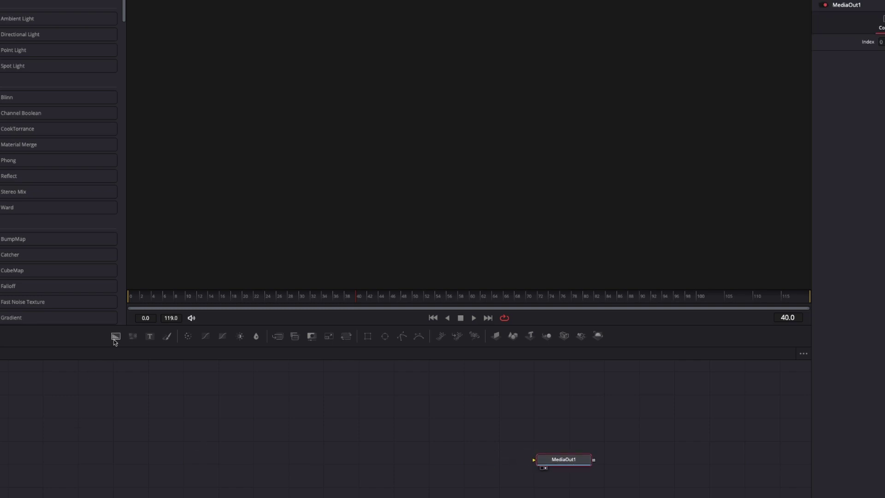
pyautogui.moveTo(115, 341); pyautogui.dragTo(582, 479)
pyautogui.click(145, 482)
pyautogui.moveTo(832, 123); pyautogui.dragTo(747, 130)
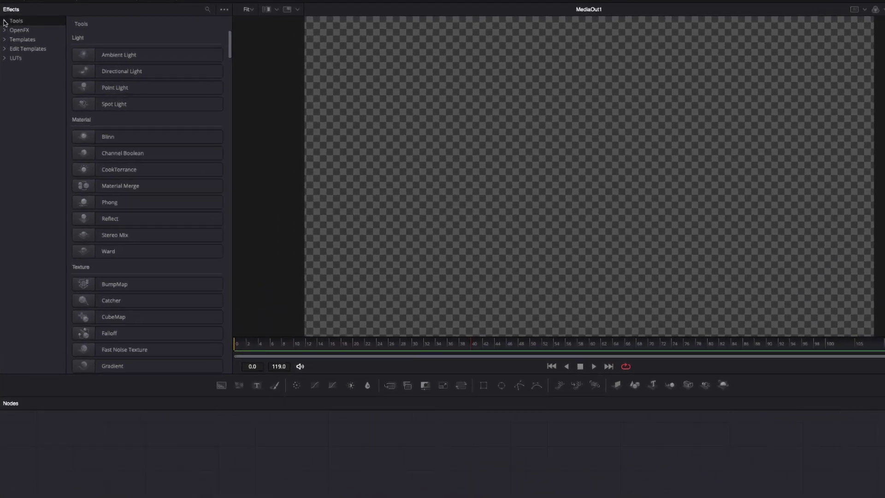
pyautogui.click(5, 22)
pyautogui.click(27, 216)
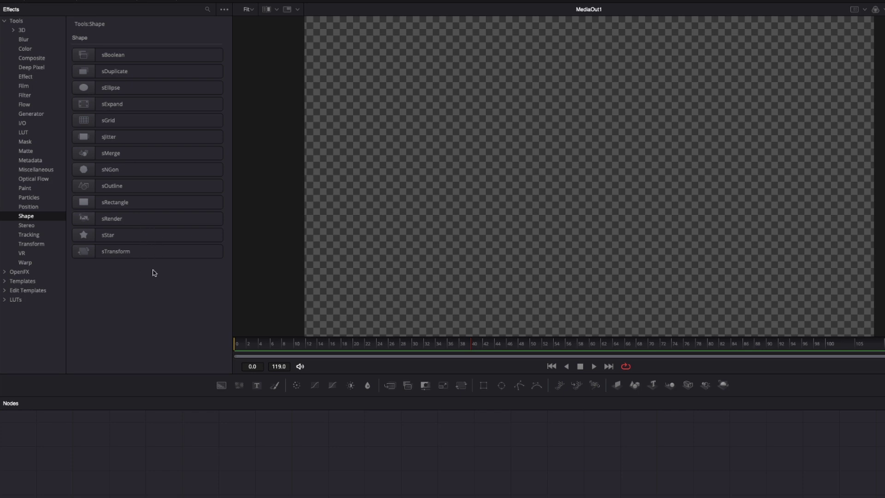
# Step: Chain sRectangle1, sMerge1 and sRender1, merging sRender1 over Background1 into MediaOut1
pyautogui.moveTo(124, 203); pyautogui.dragTo(301, 480)
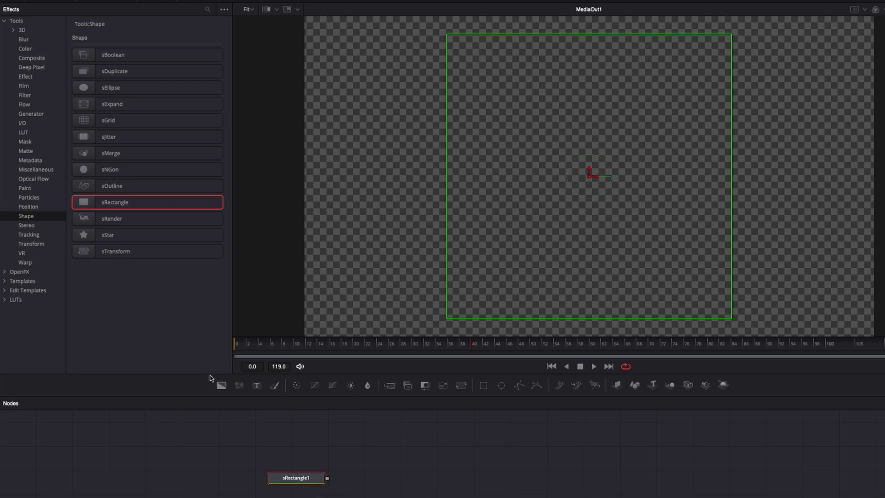
pyautogui.moveTo(137, 222); pyautogui.dragTo(398, 477)
pyautogui.moveTo(303, 481); pyautogui.dragTo(302, 440)
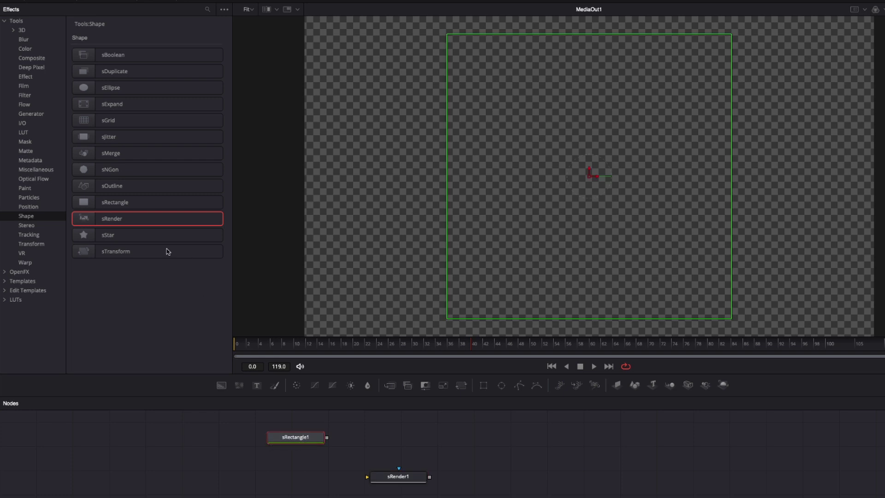
pyautogui.moveTo(118, 156); pyautogui.dragTo(300, 478)
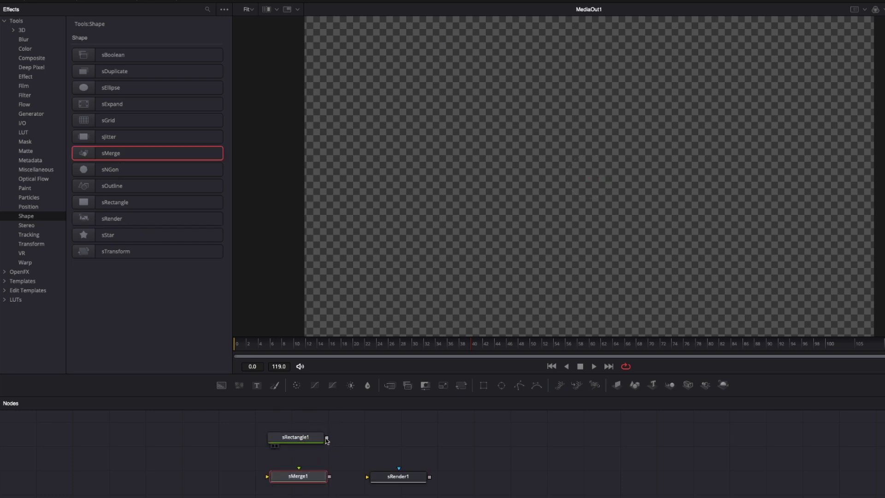
pyautogui.moveTo(326, 439); pyautogui.dragTo(369, 476)
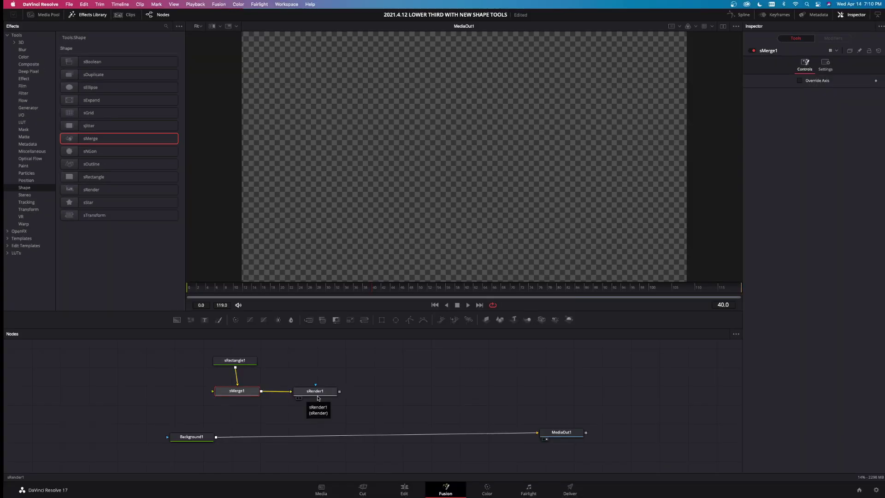
pyautogui.moveTo(340, 391); pyautogui.dragTo(217, 438)
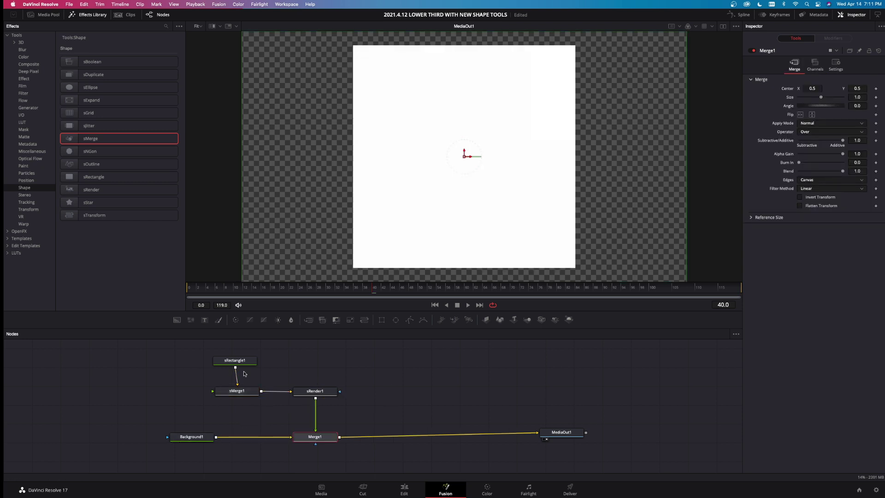
# Step: Shift the shape nodes left and fill sRectangle1 with cyan-blue (R 0.07, G 0.6, B 0.91)
pyautogui.moveTo(253, 411); pyautogui.dragTo(172, 365)
pyautogui.click(173, 365)
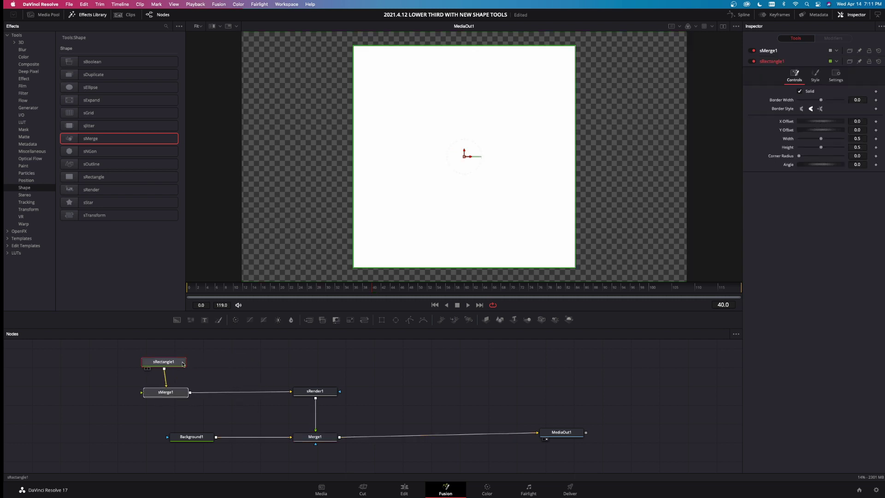
pyautogui.click(179, 365)
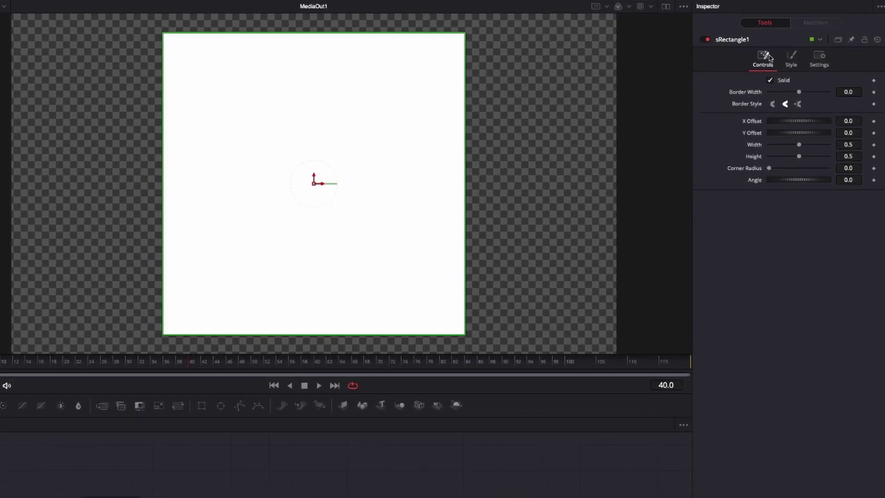
pyautogui.click(815, 65)
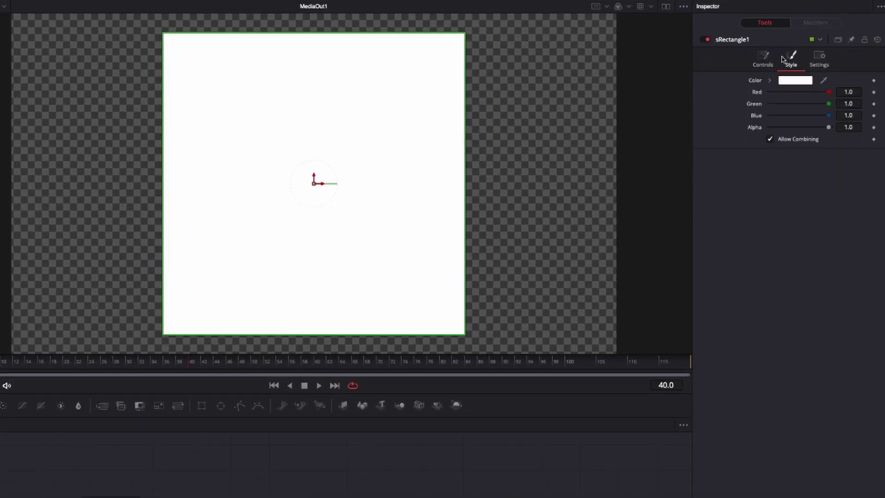
pyautogui.click(790, 83)
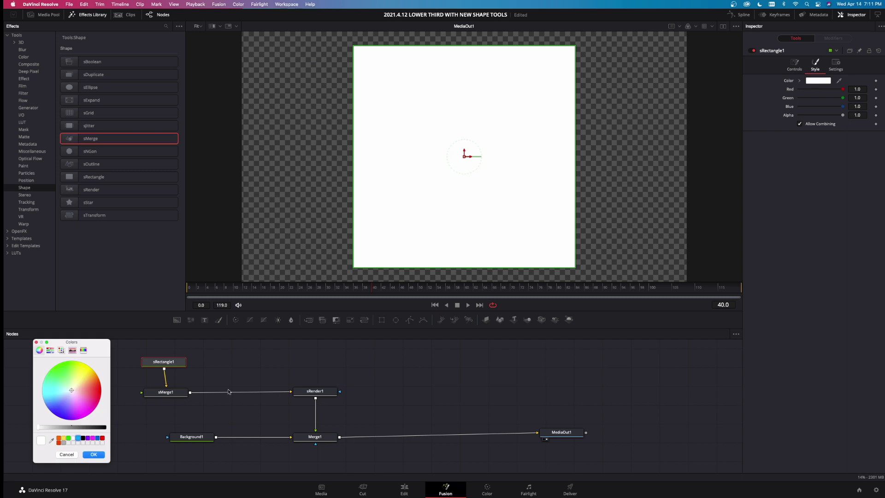
pyautogui.click(77, 438)
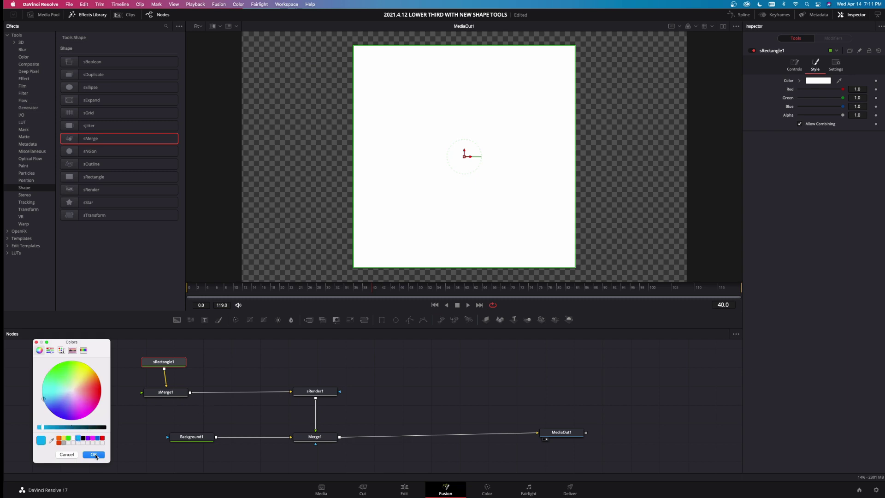
pyautogui.click(94, 455)
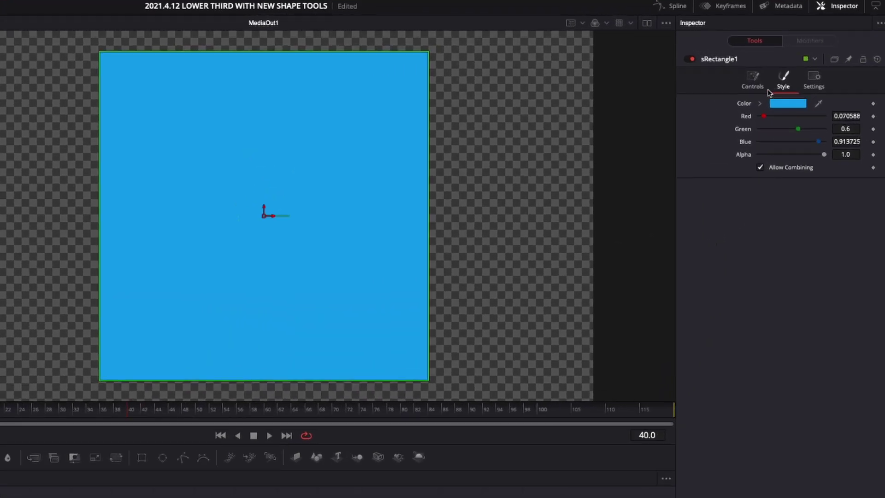
pyautogui.click(800, 69)
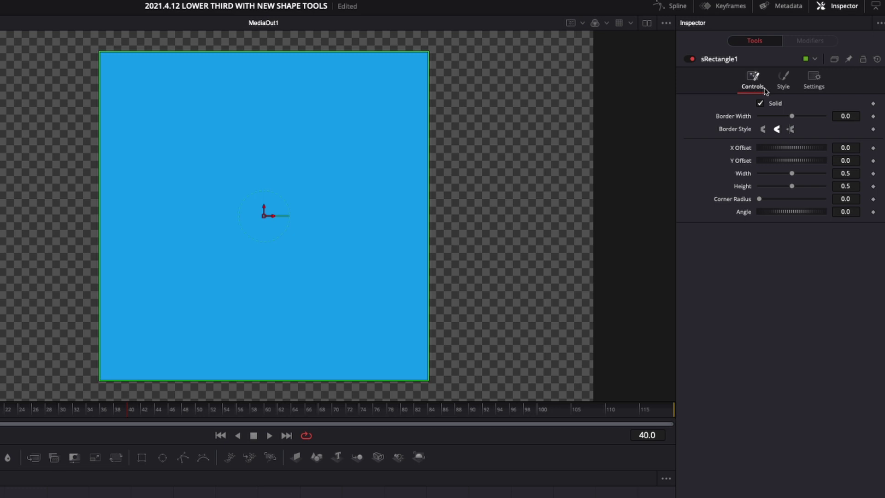
# Step: Resize the blue rectangle to width 0.378, height 0.102 and move it toward the lower left
pyautogui.moveTo(790, 173); pyautogui.dragTo(768, 190)
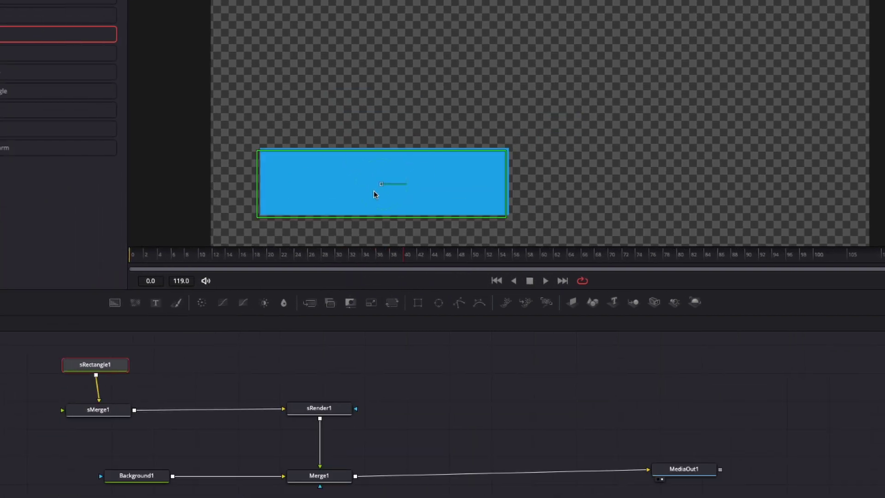
pyautogui.moveTo(375, 192); pyautogui.dragTo(356, 149)
pyautogui.scroll(-2, 407, 152)
pyautogui.scroll(1, 473, 391)
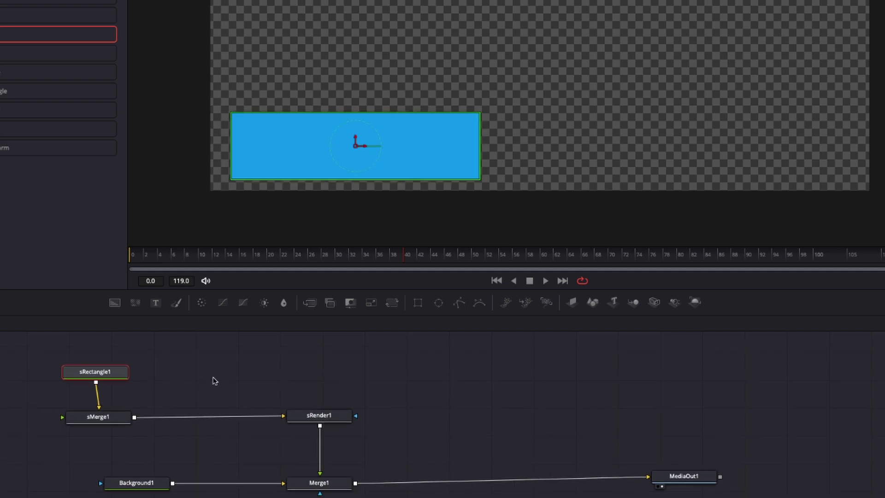
pyautogui.moveTo(117, 377)
pyautogui.mouseDown()
pyautogui.moveTo(123, 371)
pyautogui.moveTo(117, 376)
pyautogui.mouseUp()
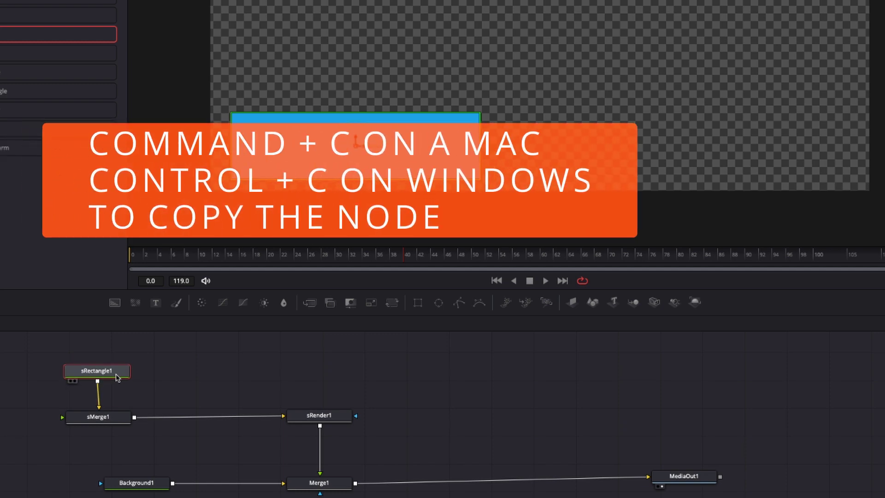
# Step: Paste a copy of the rectangle node and feed it through a new sMerge2 before sRender1
pyautogui.click(174, 371)
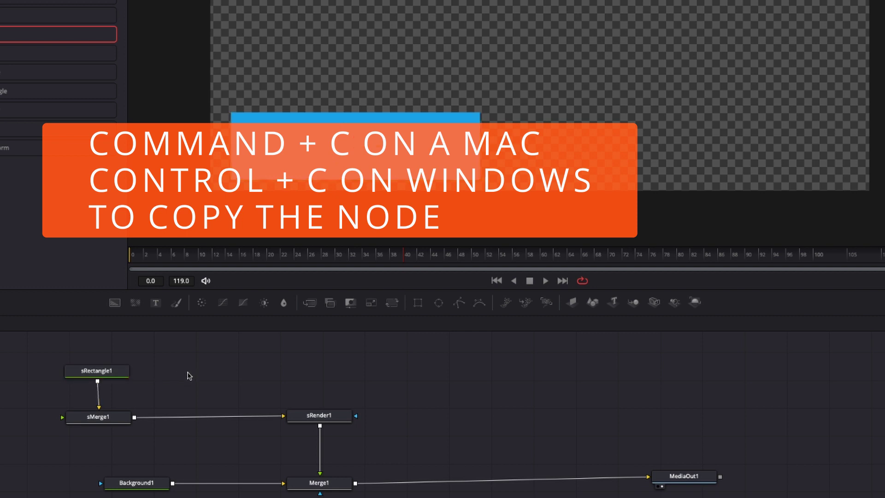
pyautogui.hotkey('ctrl', 'v')
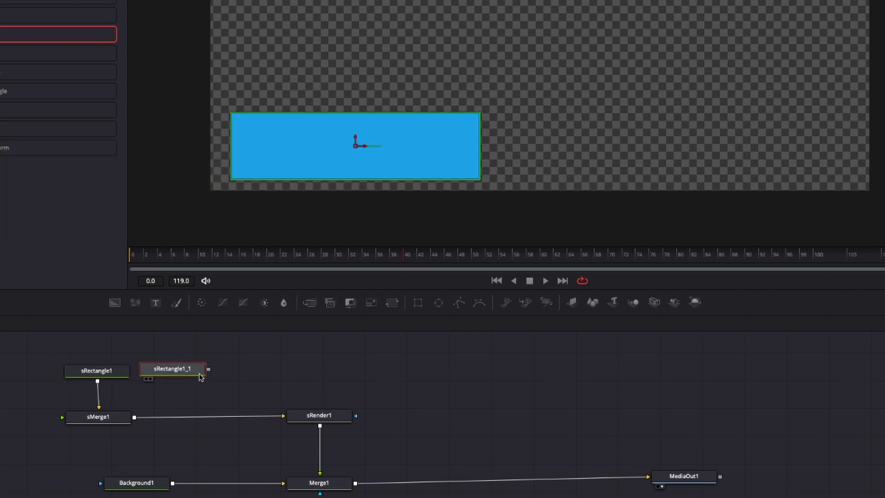
pyautogui.click(219, 376)
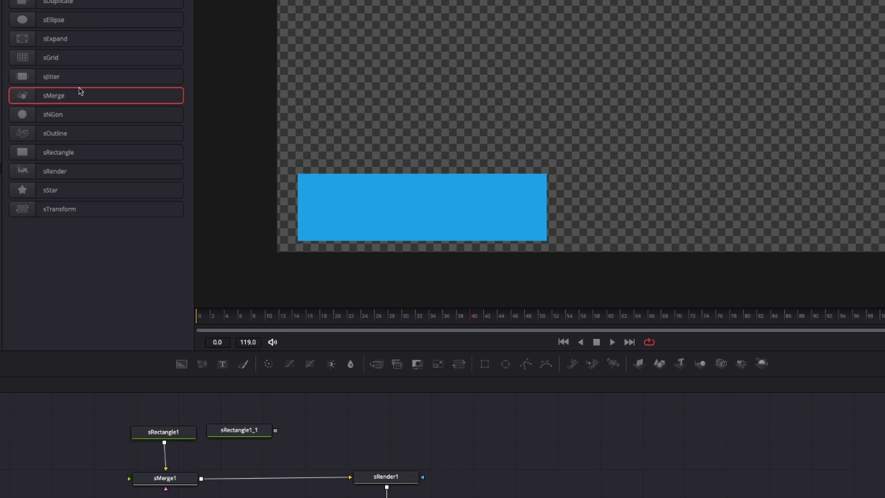
pyautogui.moveTo(69, 95); pyautogui.dragTo(257, 479)
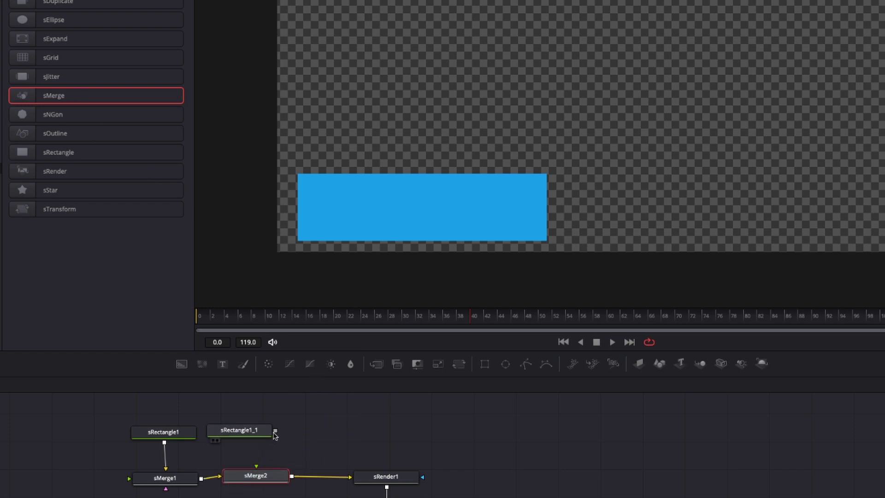
pyautogui.moveTo(276, 431); pyautogui.dragTo(260, 471)
pyautogui.moveTo(244, 430); pyautogui.dragTo(265, 428)
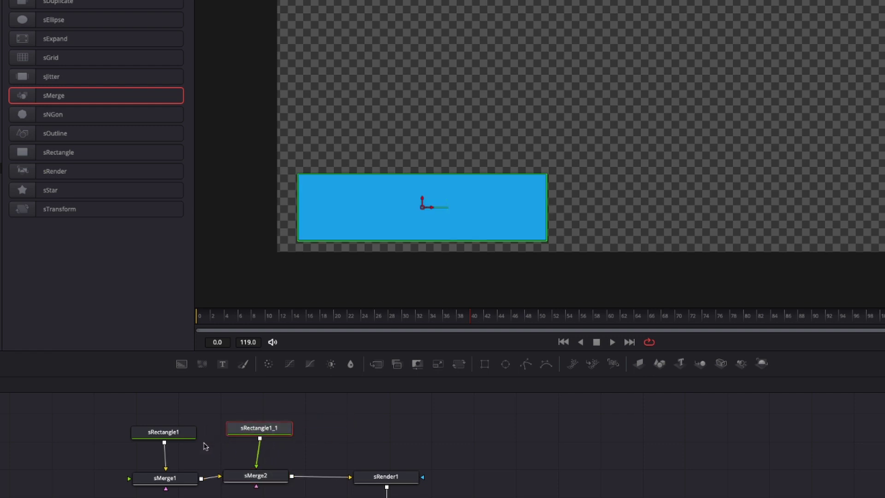
# Step: Rename the copied rectangle node to WhiteOutline
pyautogui.click(178, 436)
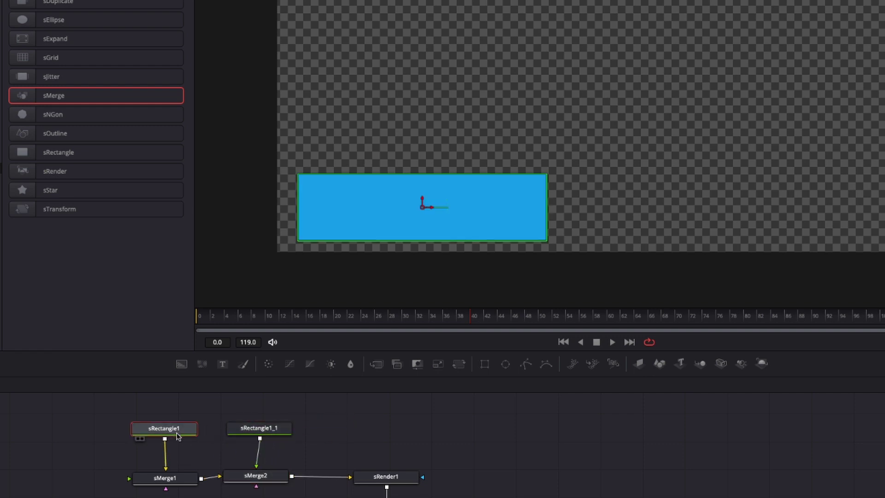
pyautogui.click(260, 435)
pyautogui.rightClick(261, 434)
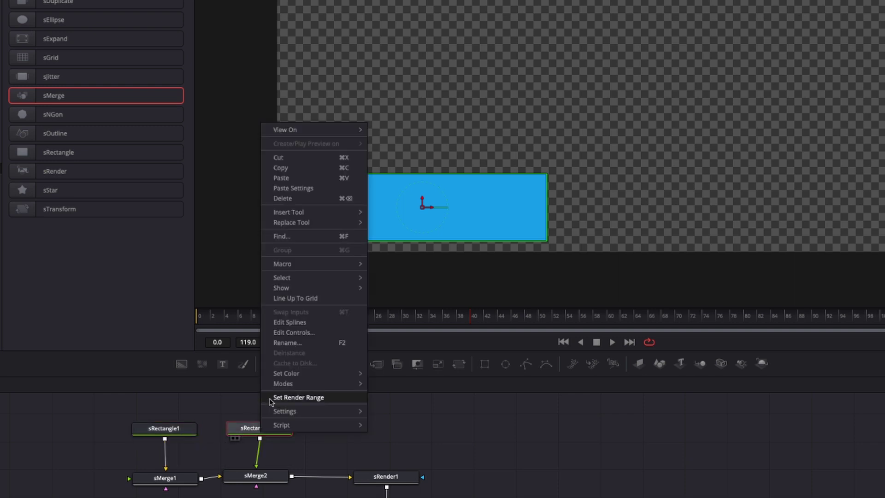
pyautogui.click(288, 343)
pyautogui.write('White Outl')
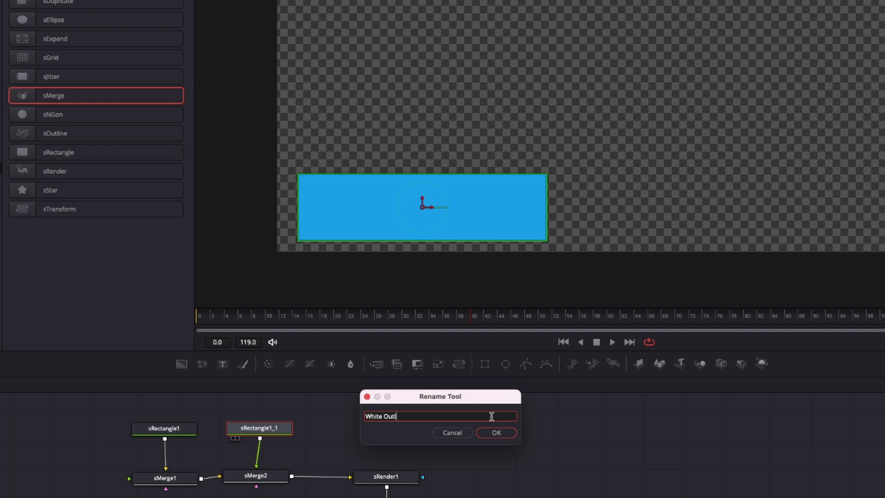
pyautogui.write('ine')
pyautogui.press('Return')
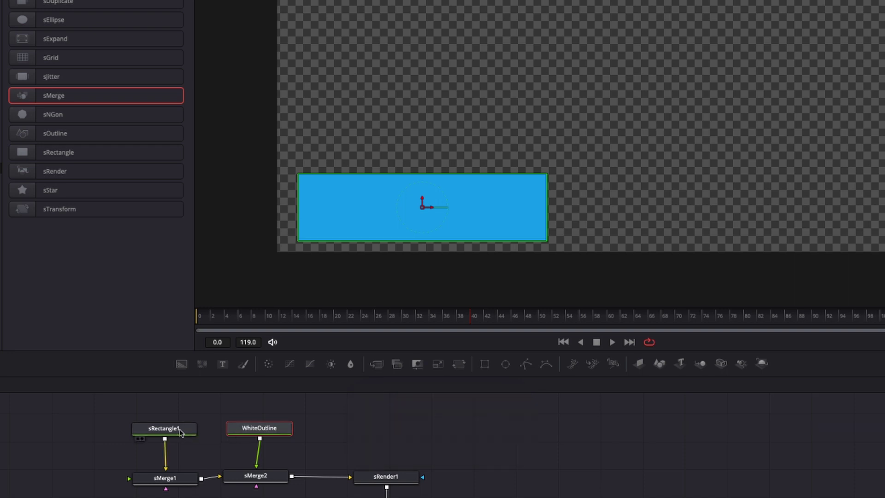
# Step: Rename the original rectangle node to BlueRectangle and move WhiteOutline higher in the graph
pyautogui.rightClick(181, 432)
pyautogui.click(210, 340)
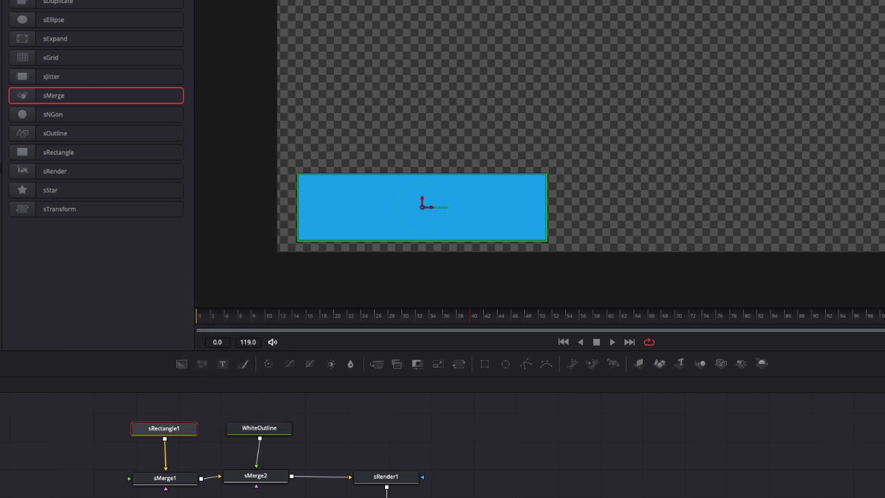
pyautogui.write('Blue Rectangle')
pyautogui.press('Return')
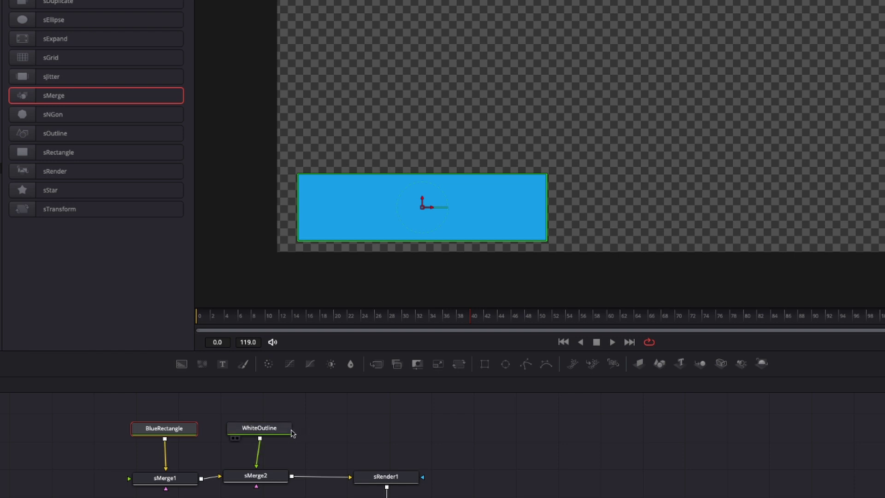
pyautogui.moveTo(290, 433); pyautogui.dragTo(286, 415)
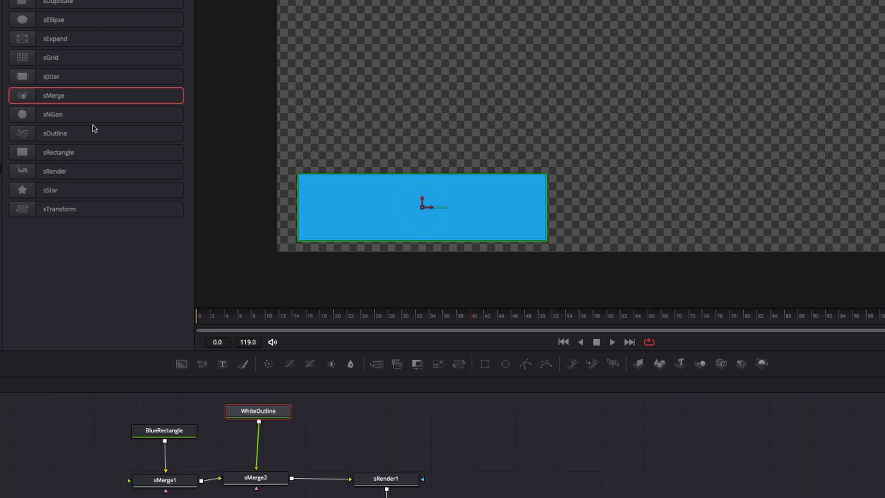
# Step: Add an sOutline node after WhiteOutline and make the WhiteOutline rectangle white
pyautogui.click(78, 136)
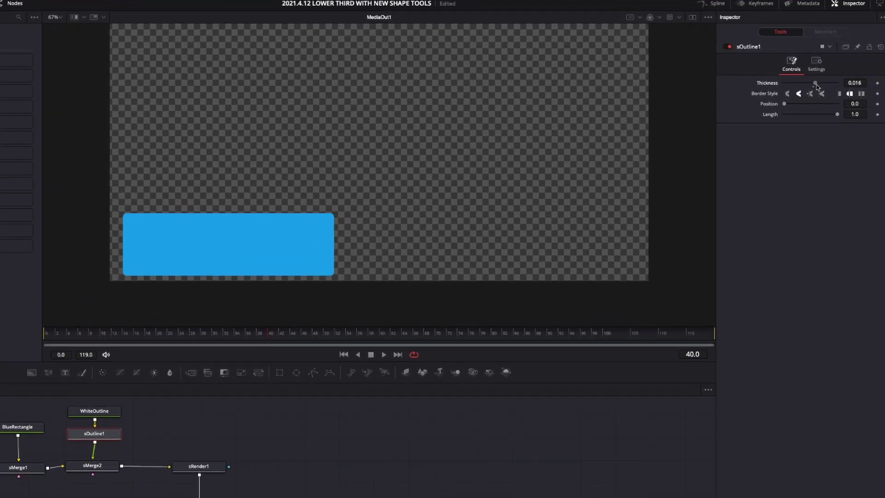
pyautogui.moveTo(812, 84); pyautogui.dragTo(818, 87)
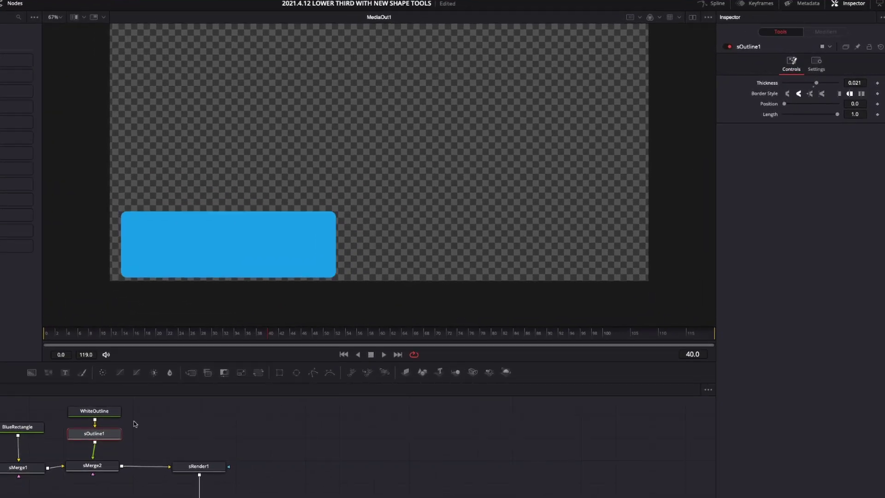
pyautogui.click(104, 415)
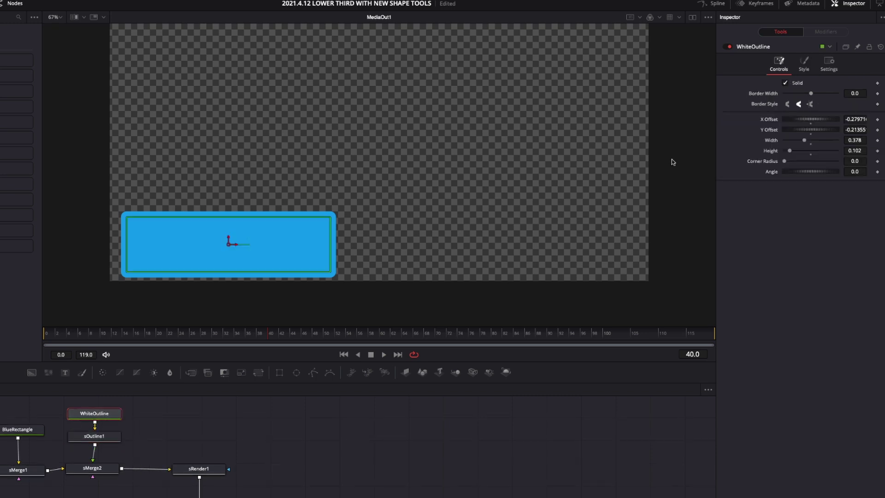
pyautogui.click(805, 68)
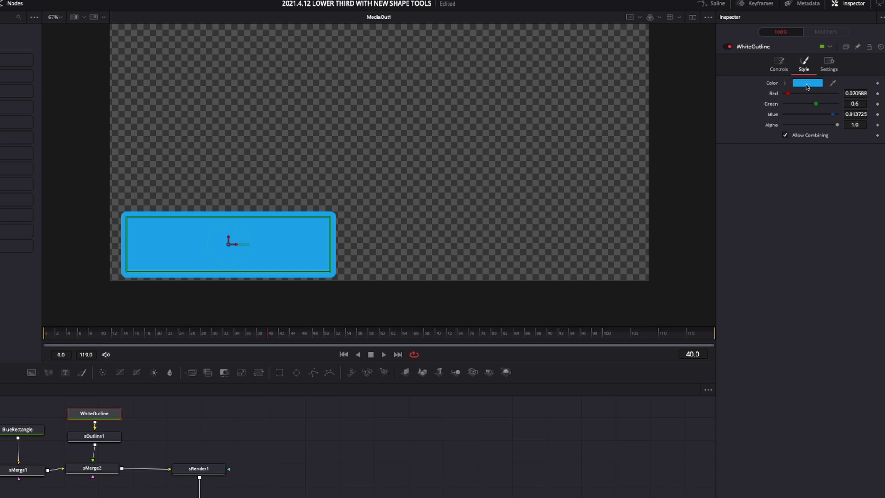
pyautogui.click(808, 84)
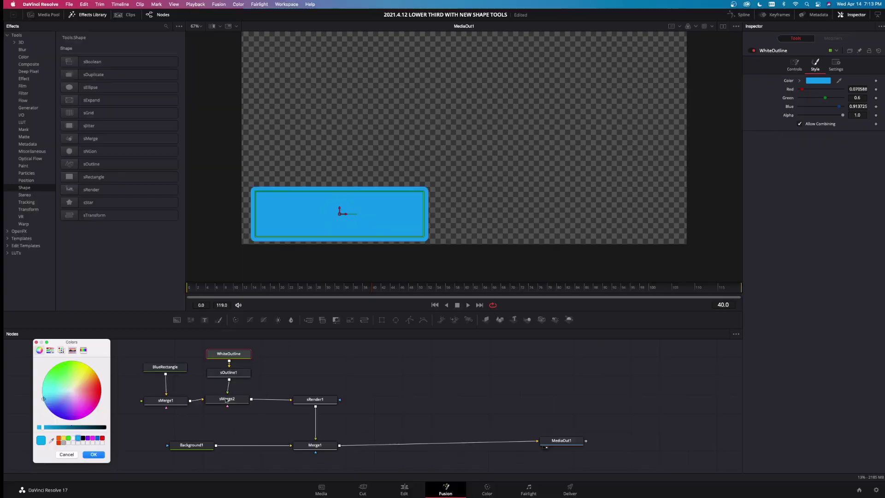
pyautogui.click(73, 441)
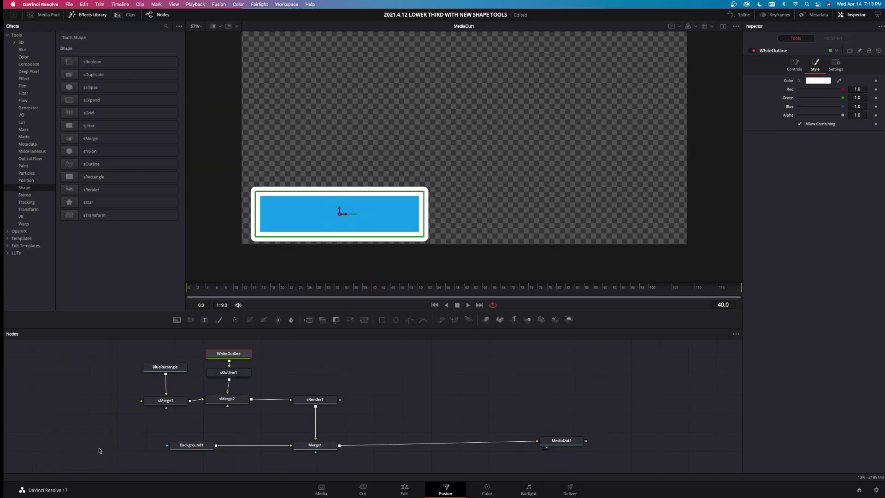
# Step: Thin the sOutline1 border to 0.008 and add a Rectangle mask beside sRender1
pyautogui.click(244, 376)
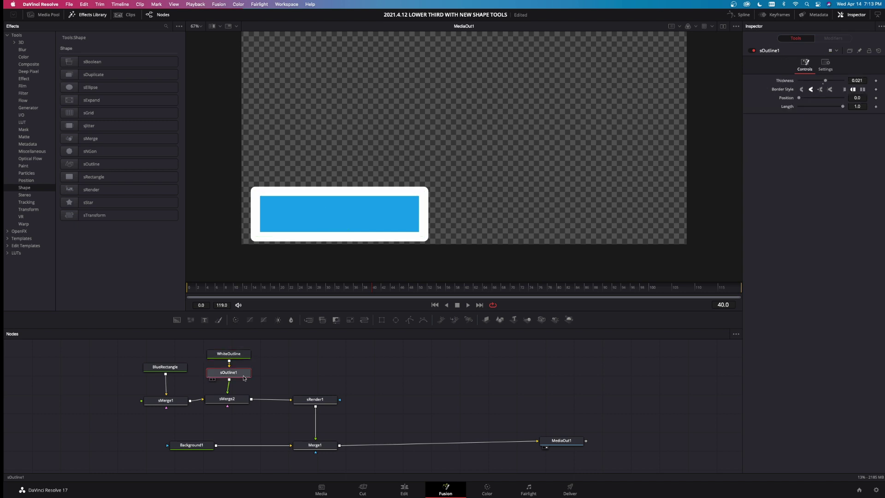
pyautogui.moveTo(826, 81); pyautogui.dragTo(823, 83)
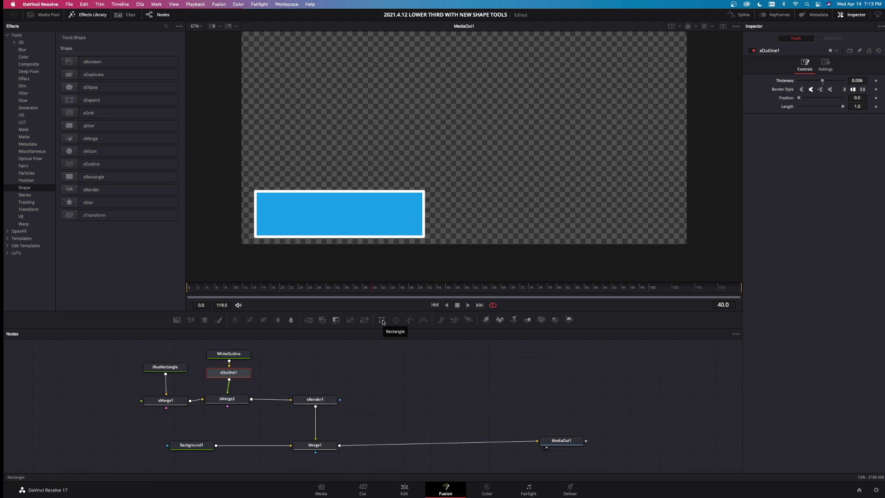
pyautogui.moveTo(383, 322); pyautogui.dragTo(331, 403)
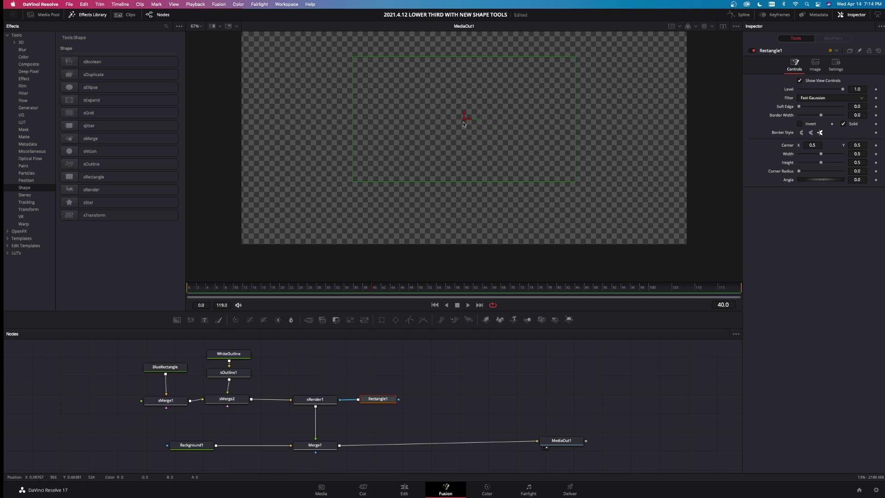
# Step: Move the Rectangle1 mask down-left, angle it -15.7 and narrow it to width 0.307
pyautogui.moveTo(463, 124); pyautogui.dragTo(339, 217)
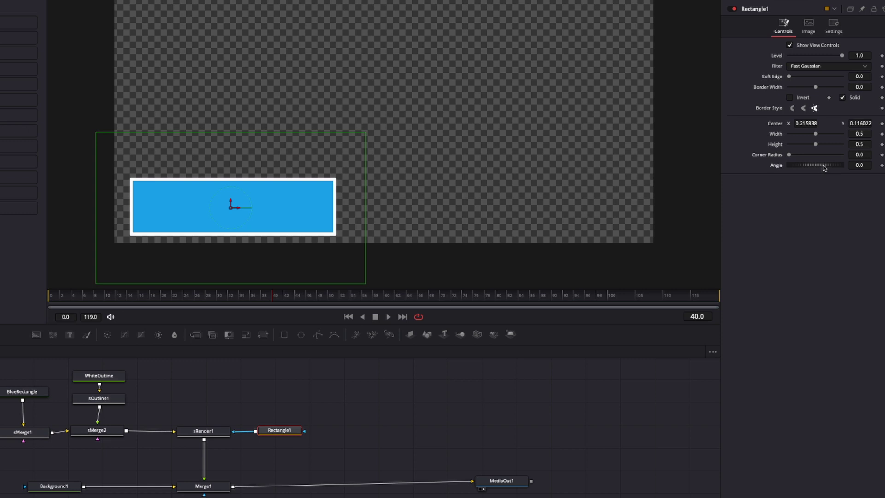
pyautogui.moveTo(824, 168); pyautogui.dragTo(822, 171)
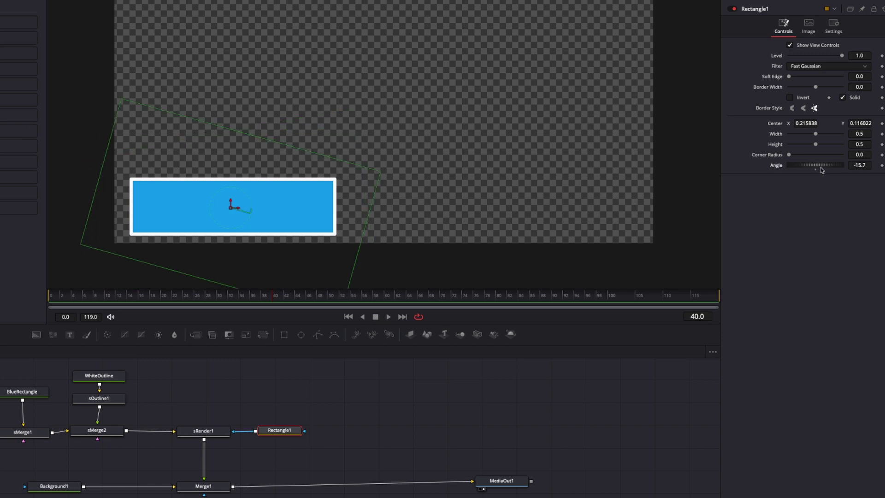
pyautogui.moveTo(815, 133); pyautogui.dragTo(806, 133)
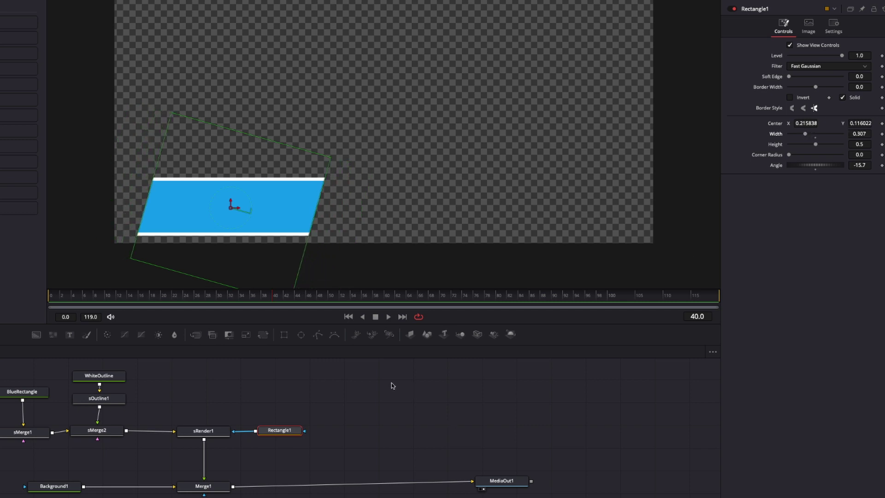
pyautogui.moveTo(119, 405)
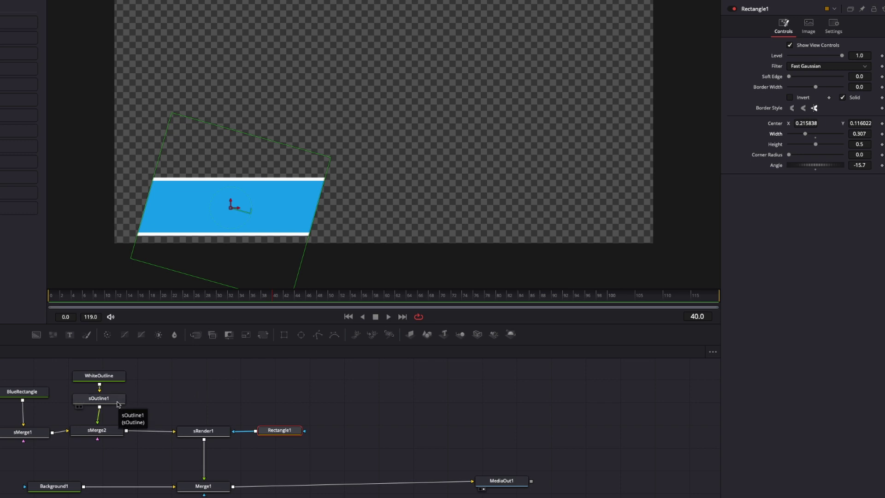
pyautogui.click(286, 407)
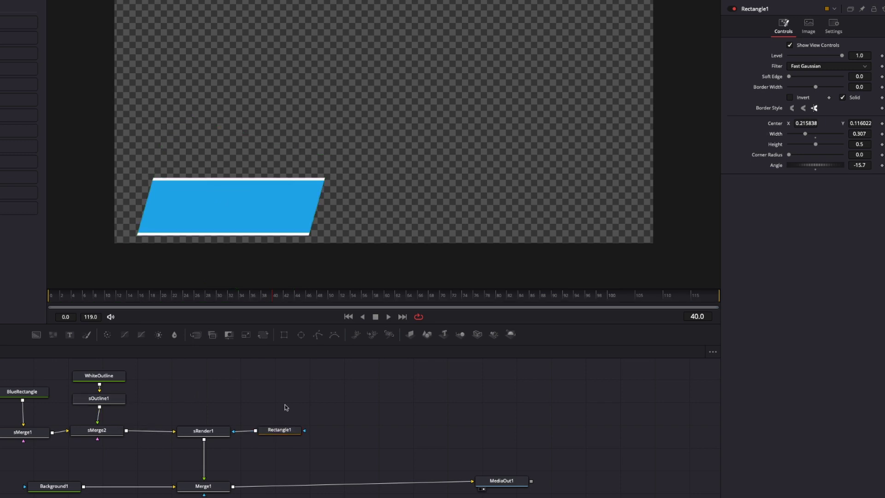
pyautogui.click(284, 431)
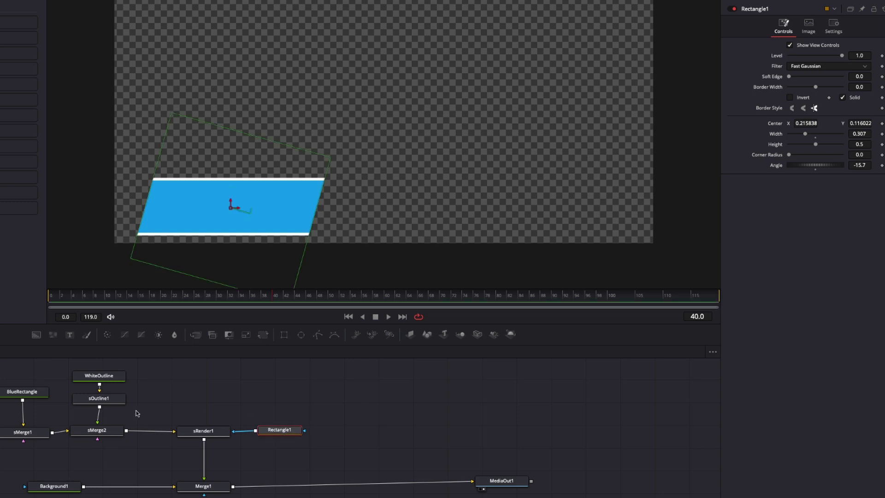
pyautogui.click(118, 402)
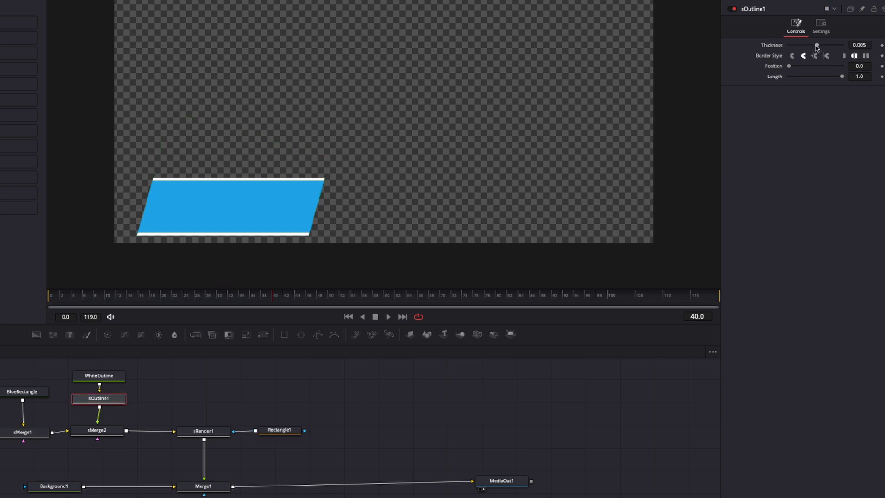
# Step: Reduce sOutline1's thickness and raise WhiteOutline's Border Width to 0.016 to separate the stripes
pyautogui.moveTo(862, 46); pyautogui.dragTo(863, 46)
pyautogui.click(104, 377)
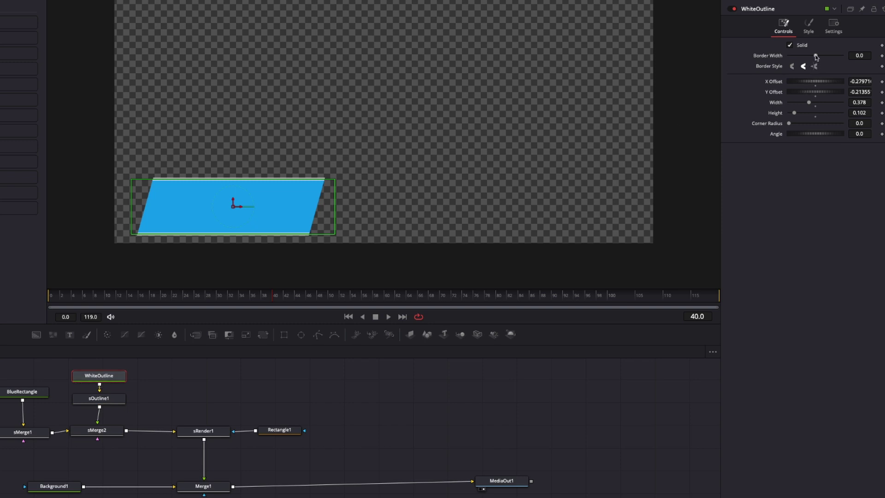
pyautogui.moveTo(816, 56); pyautogui.dragTo(818, 57)
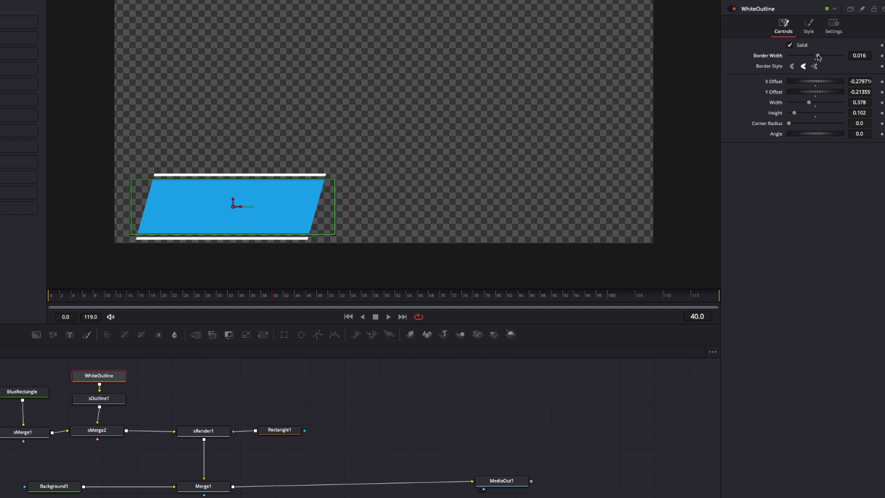
pyautogui.click(281, 429)
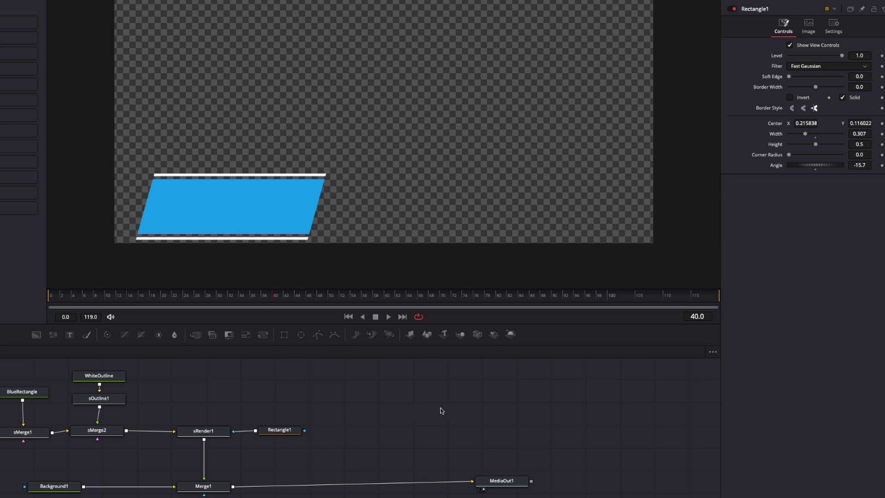
# Step: Move Background1, Merge1 and MediaOut1 lower in the node graph to make room
pyautogui.scroll(-1, 441, 411)
pyautogui.scroll(-2, 441, 410)
pyautogui.moveTo(537, 484); pyautogui.dragTo(1, 441)
pyautogui.moveTo(203, 454); pyautogui.dragTo(203, 491)
pyautogui.scroll(5, 311, 427)
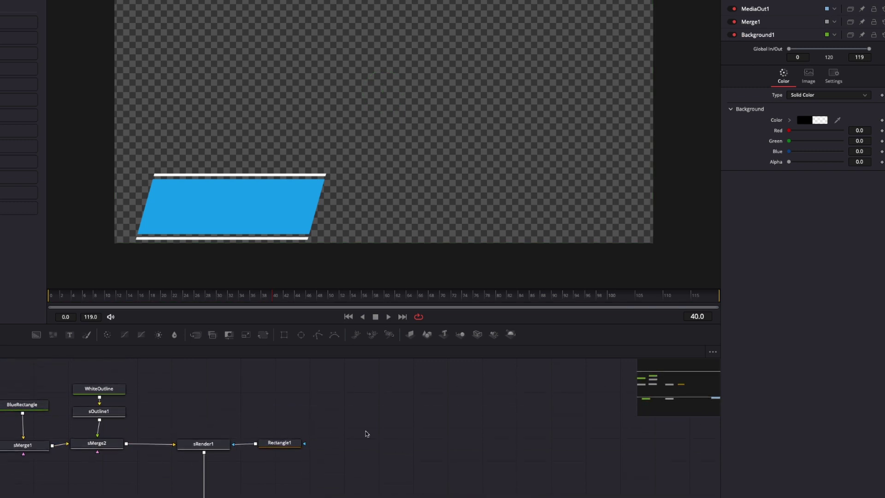
pyautogui.scroll(-3, 346, 424)
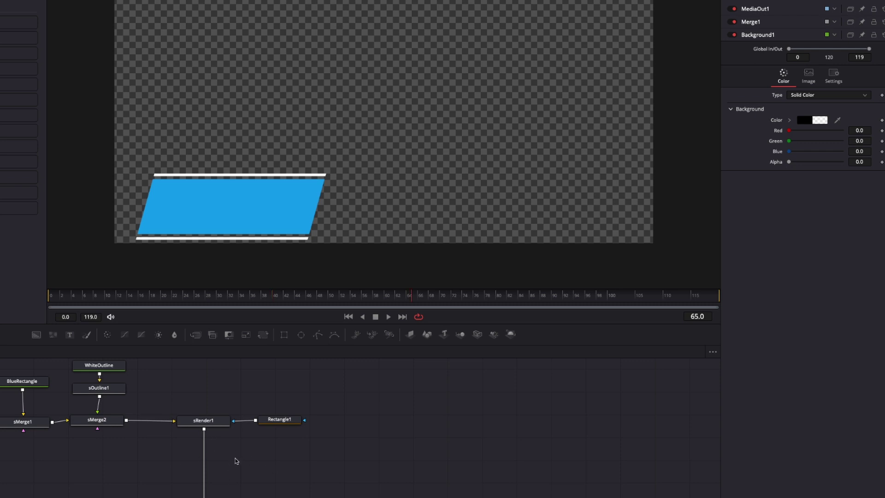
# Step: Add a Drop Shadow node after sRender1 and lower its Drop Distance to 0.0346
pyautogui.hotkey('shift', 'space')
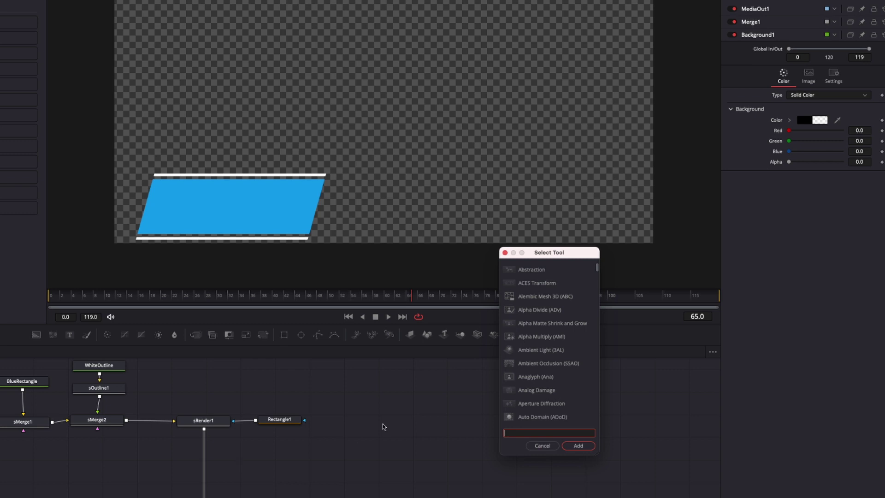
pyautogui.write('drop')
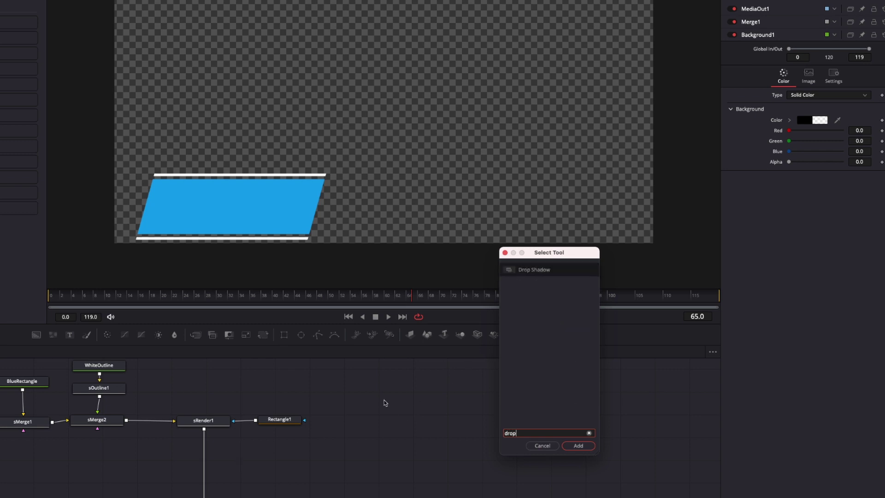
pyautogui.click(578, 446)
pyautogui.moveTo(235, 461); pyautogui.dragTo(207, 461)
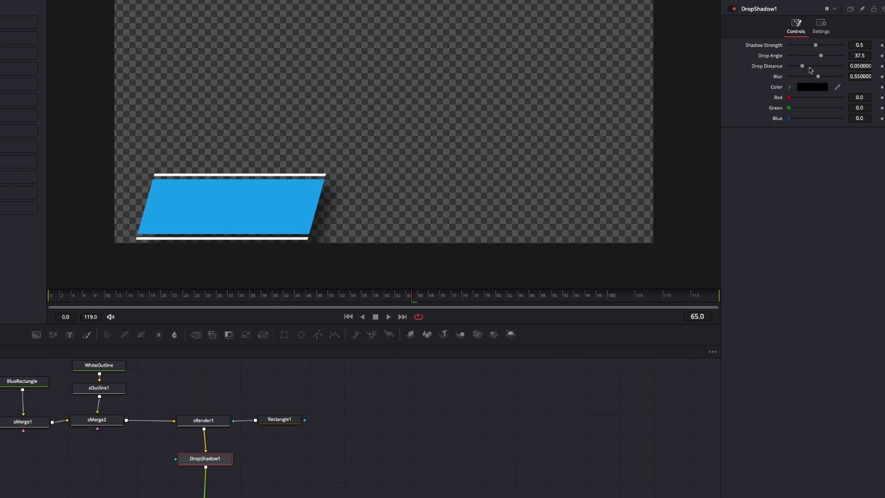
pyautogui.moveTo(803, 68); pyautogui.dragTo(799, 70)
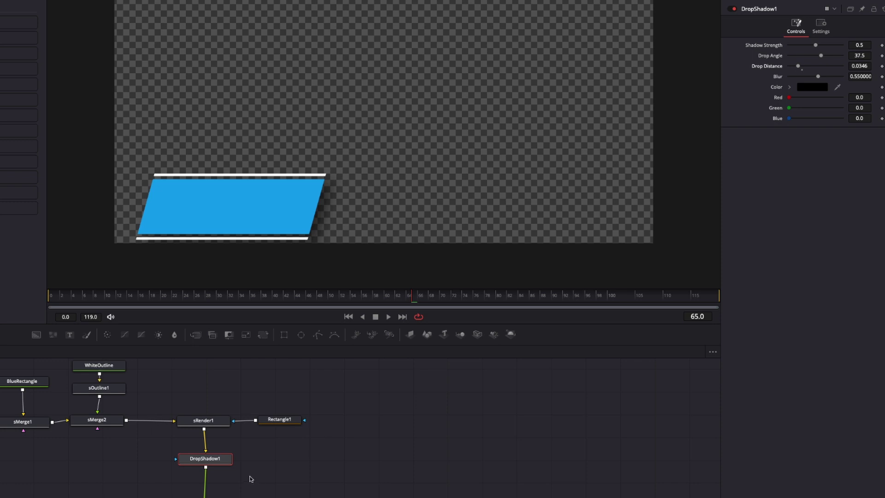
pyautogui.moveTo(221, 463); pyautogui.dragTo(220, 450)
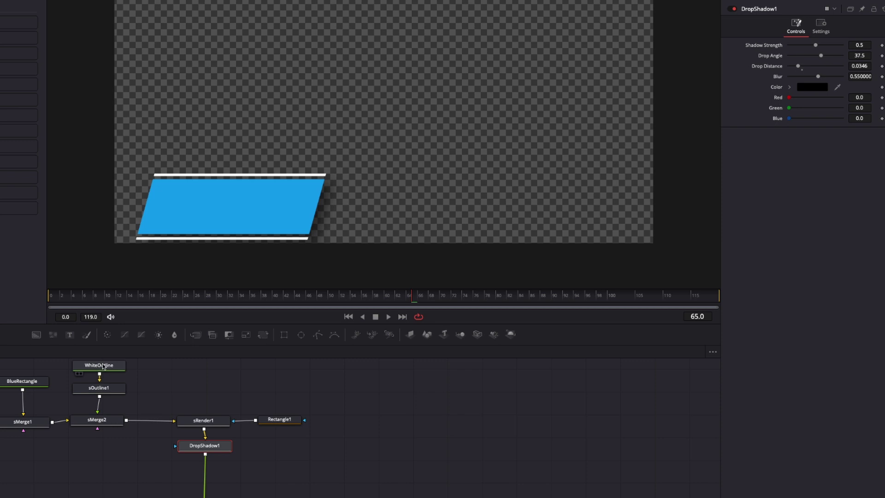
# Step: Add a Text+ node merged through Merge2, placed directly below DropShadow1
pyautogui.moveTo(69, 335); pyautogui.dragTo(205, 454)
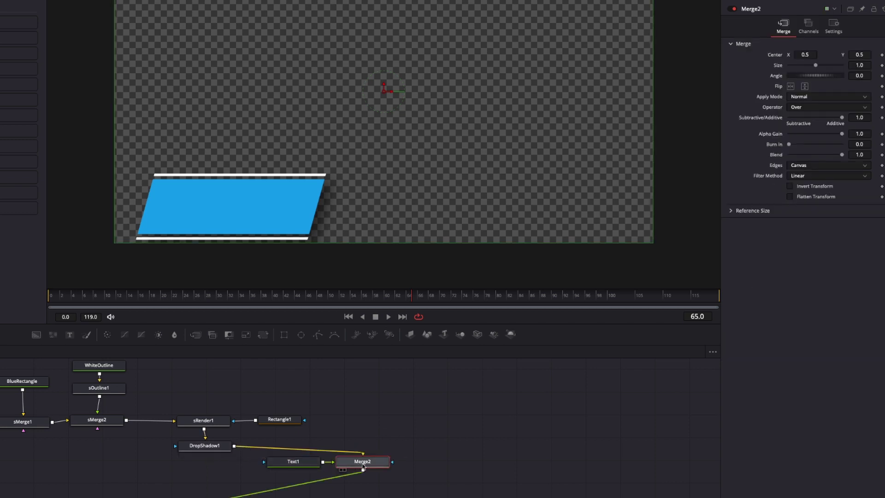
pyautogui.moveTo(367, 464); pyautogui.dragTo(212, 473)
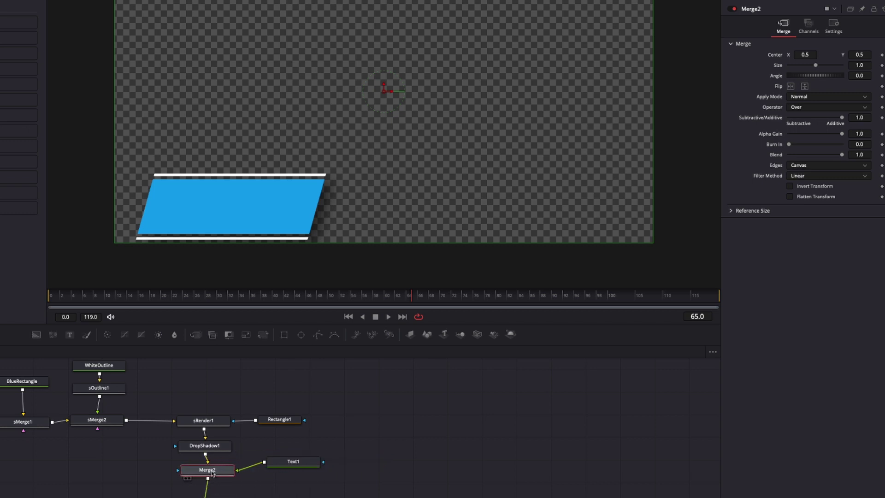
pyautogui.moveTo(309, 464); pyautogui.dragTo(326, 470)
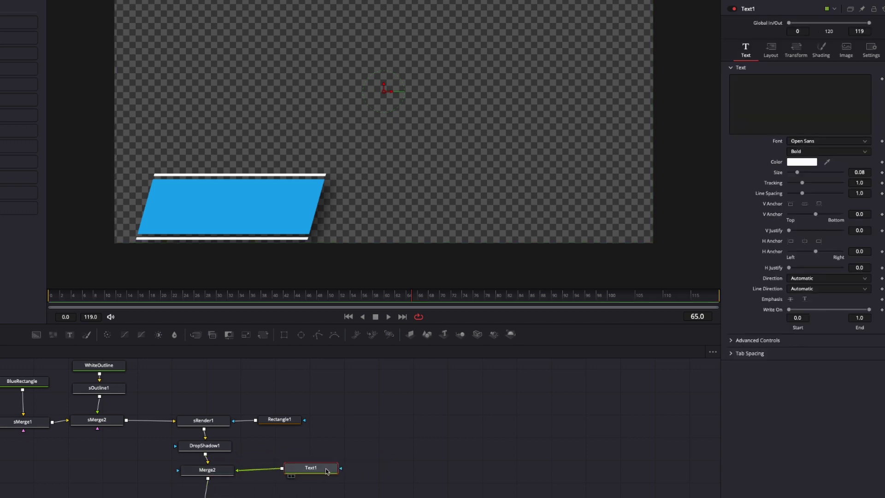
# Step: Rename the Text1 node to 'Name'
pyautogui.rightClick(326, 471)
pyautogui.click(349, 399)
pyautogui.write('N')
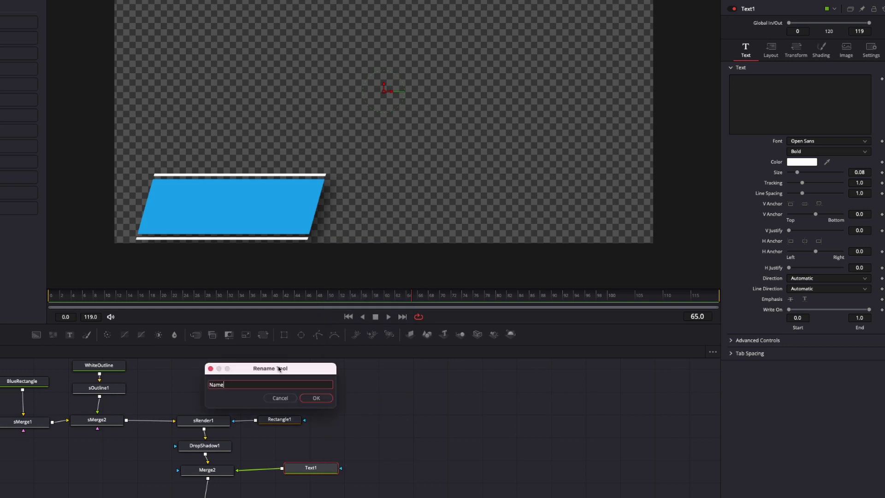
pyautogui.write('ame')
pyautogui.press('Return')
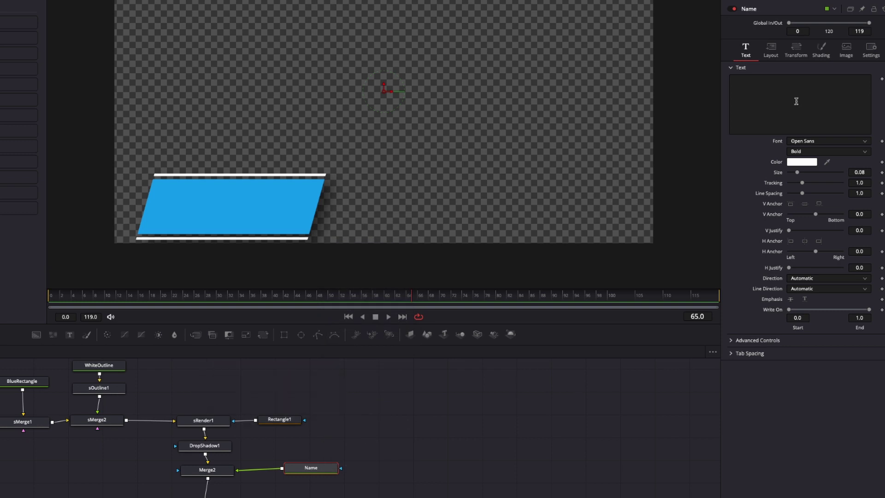
pyautogui.click(783, 101)
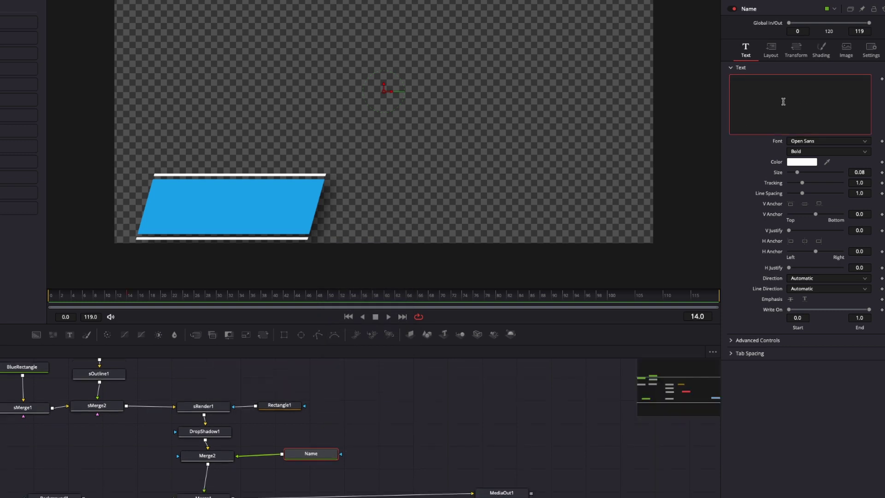
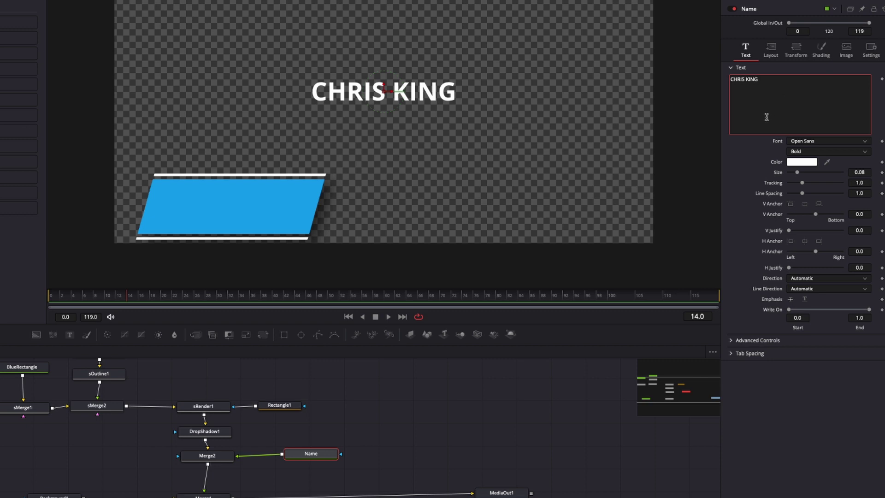
# Step: Enter the person's name as the text and set the font to Open Sans Condensed
pyautogui.click(860, 142)
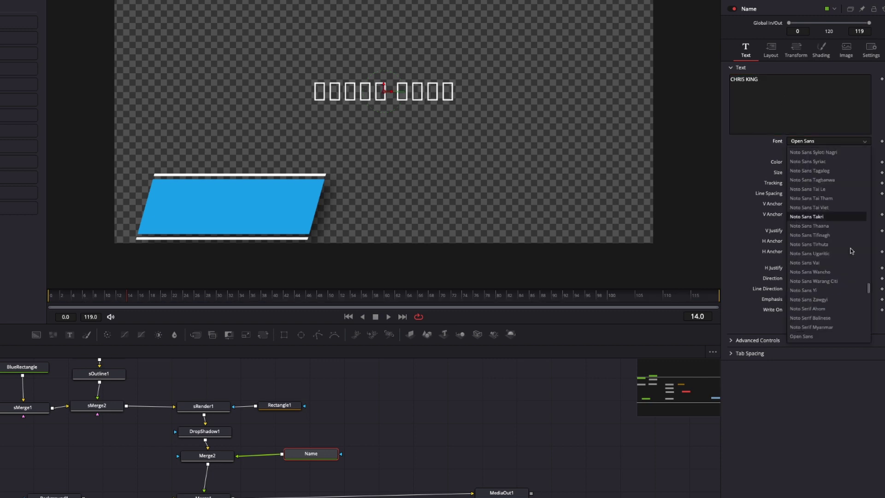
pyautogui.click(830, 309)
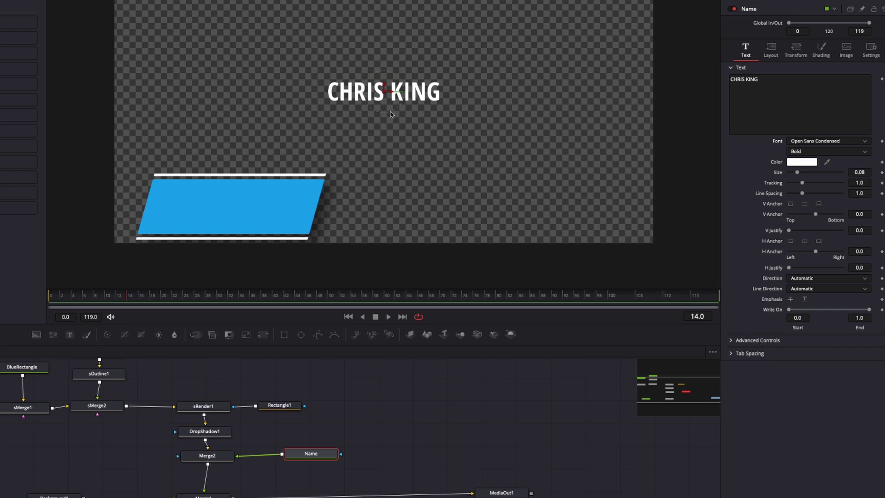
# Step: Place the name text on the blue bar and set its Size to 0.0866
pyautogui.moveTo(383, 91); pyautogui.dragTo(235, 197)
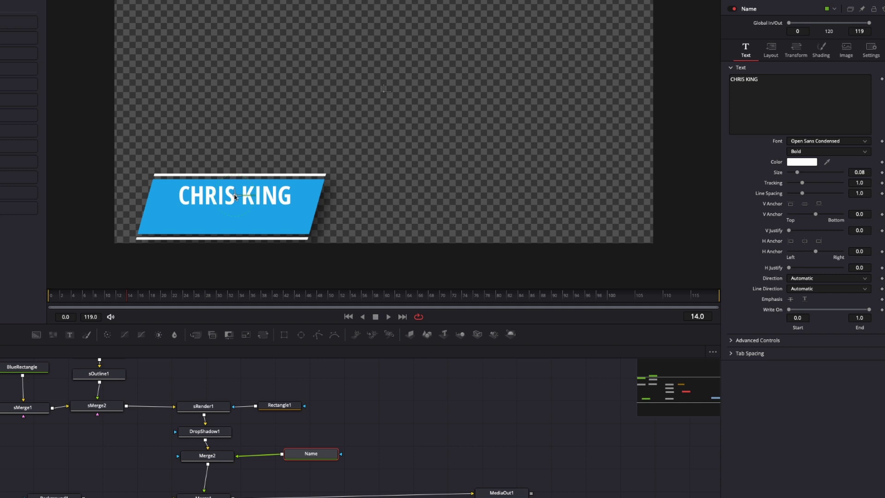
pyautogui.moveTo(860, 169); pyautogui.dragTo(868, 170)
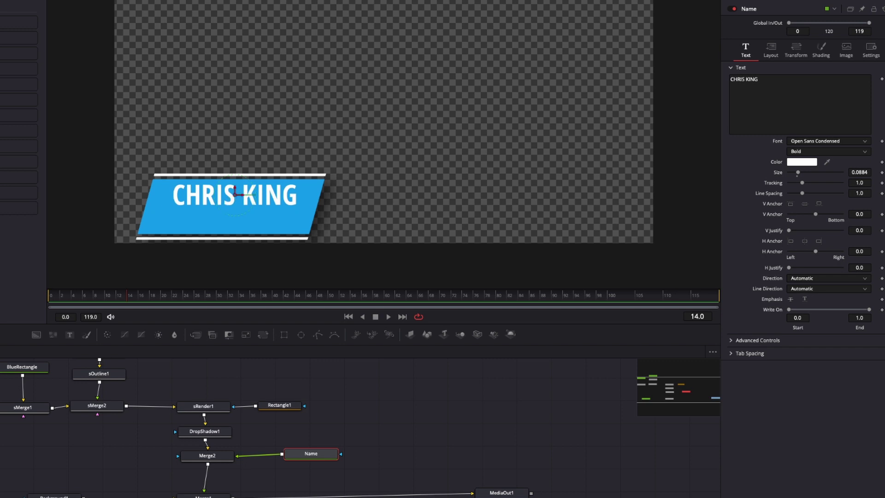
pyautogui.moveTo(860, 174); pyautogui.dragTo(858, 174)
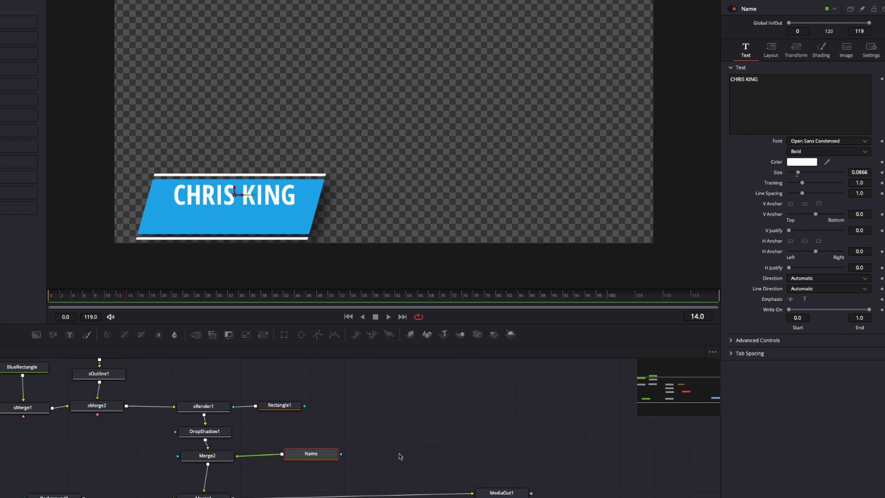
pyautogui.scroll(-1, 384, 446)
pyautogui.moveTo(322, 440); pyautogui.dragTo(328, 425)
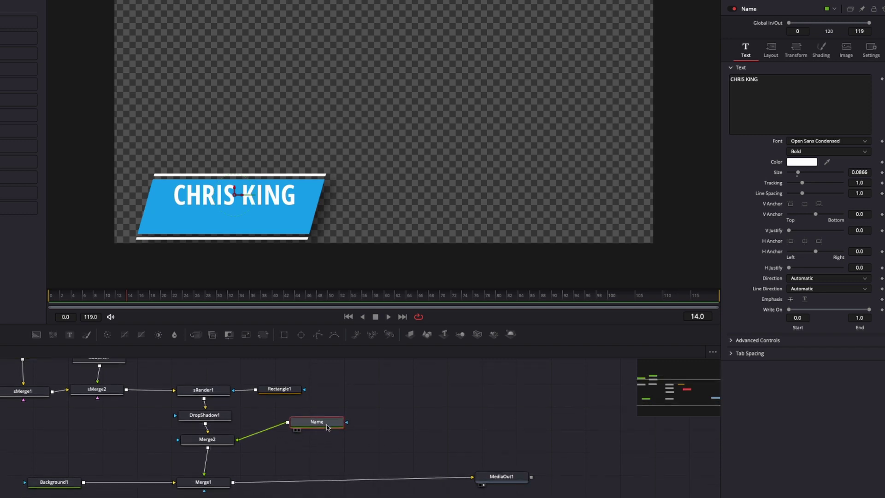
pyautogui.click(359, 434)
# Step: Add a second Text+ node and merge it with Name through Merge3
pyautogui.moveTo(69, 335); pyautogui.dragTo(286, 423)
pyautogui.moveTo(388, 447); pyautogui.dragTo(359, 450)
pyautogui.moveTo(323, 427); pyautogui.dragTo(352, 423)
pyautogui.moveTo(273, 441); pyautogui.dragTo(279, 439)
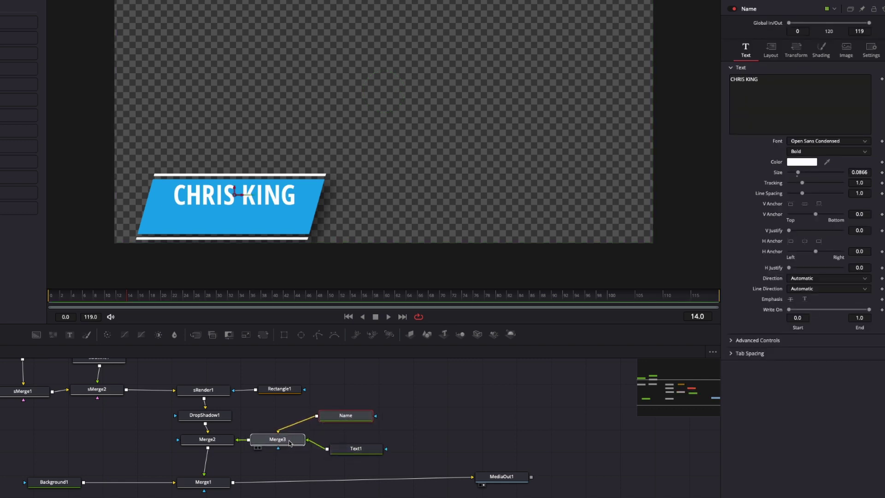
# Step: Rename the new text node to 'Title'
pyautogui.click(357, 452)
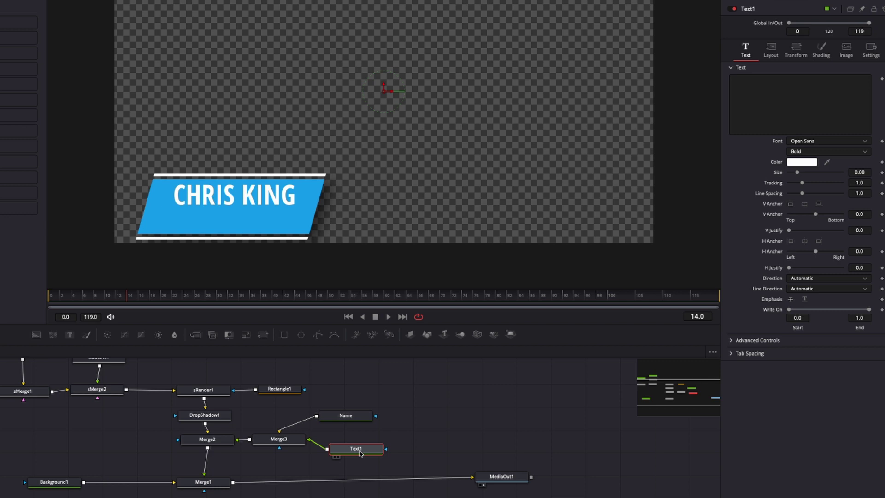
pyautogui.rightClick(360, 453)
pyautogui.click(391, 383)
pyautogui.write('Title')
pyautogui.press('Return')
# Step: Enter 'REALTOR' in Open Sans Condensed, shrunk to 0.0463 and placed beneath the name
pyautogui.click(818, 97)
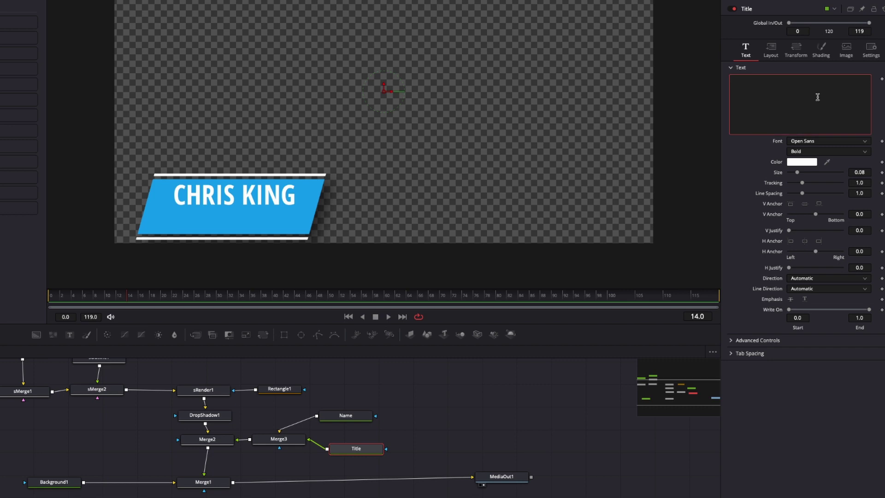
pyautogui.write('REALTOR')
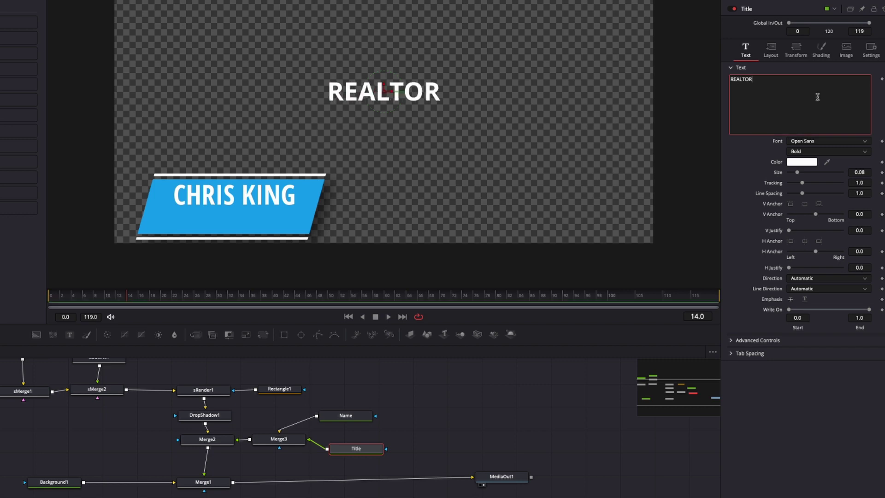
pyautogui.click(861, 141)
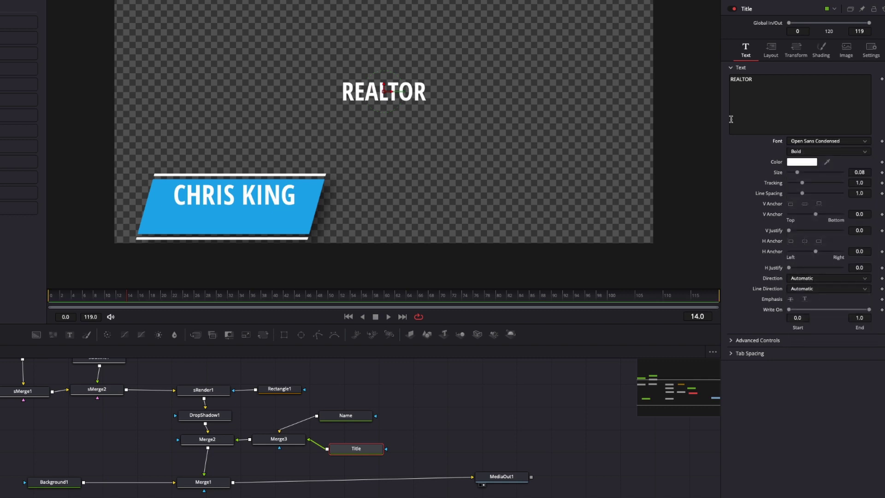
pyautogui.moveTo(385, 91); pyautogui.dragTo(233, 220)
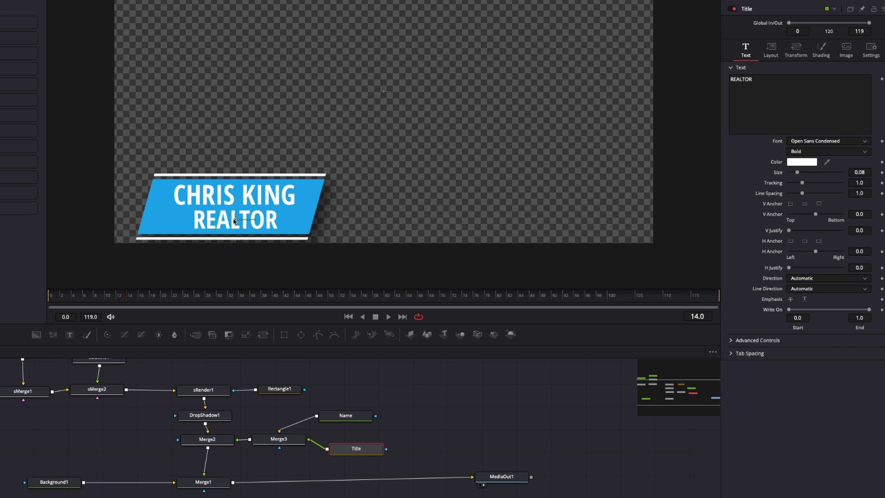
pyautogui.moveTo(862, 173); pyautogui.dragTo(726, 227)
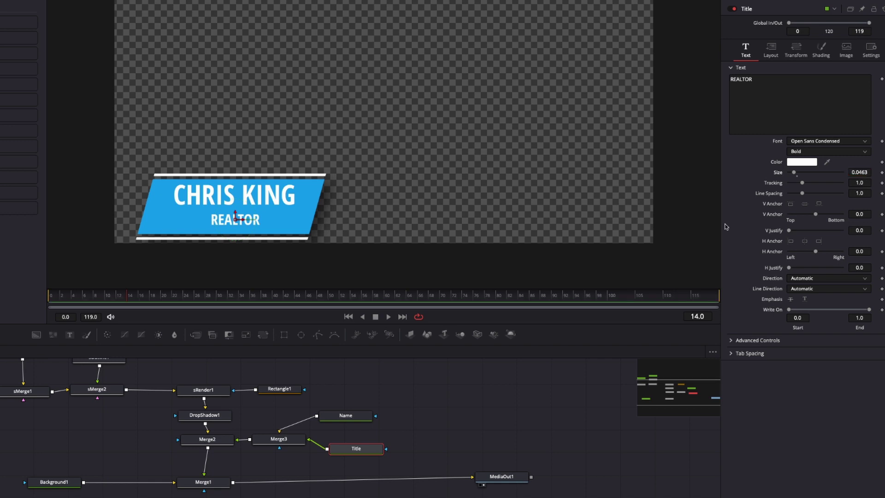
pyautogui.moveTo(235, 220); pyautogui.dragTo(235, 223)
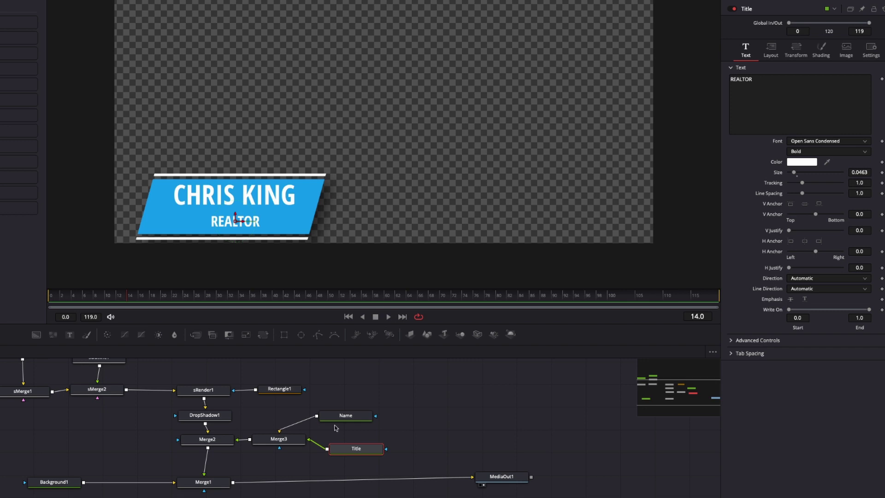
pyautogui.scroll(-2, 563, 452)
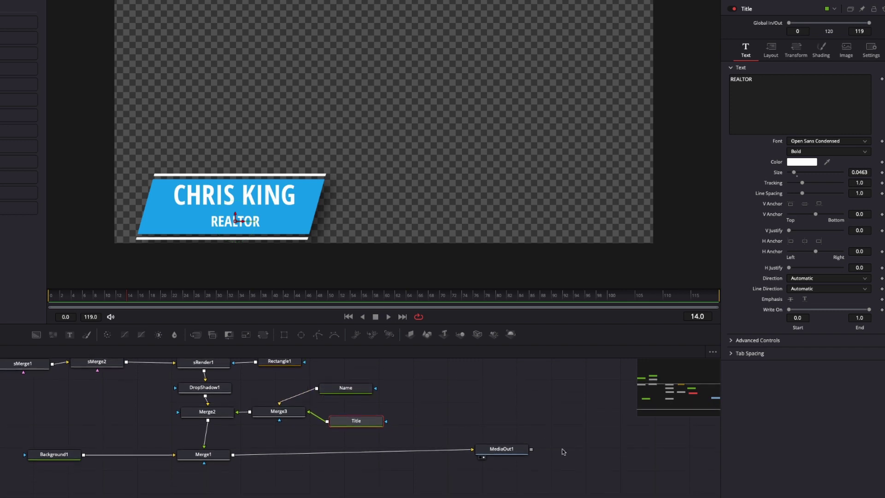
# Step: Lower the output nodes and insert a Transform node between Merge2 and Merge1
pyautogui.moveTo(534, 480); pyautogui.dragTo(28, 444)
pyautogui.moveTo(500, 453); pyautogui.dragTo(501, 488)
pyautogui.click(466, 425)
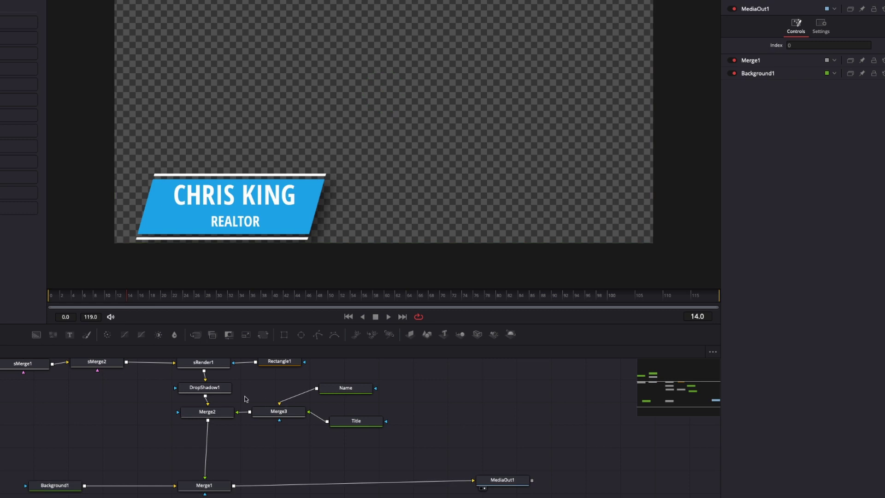
pyautogui.moveTo(282, 336); pyautogui.dragTo(207, 441)
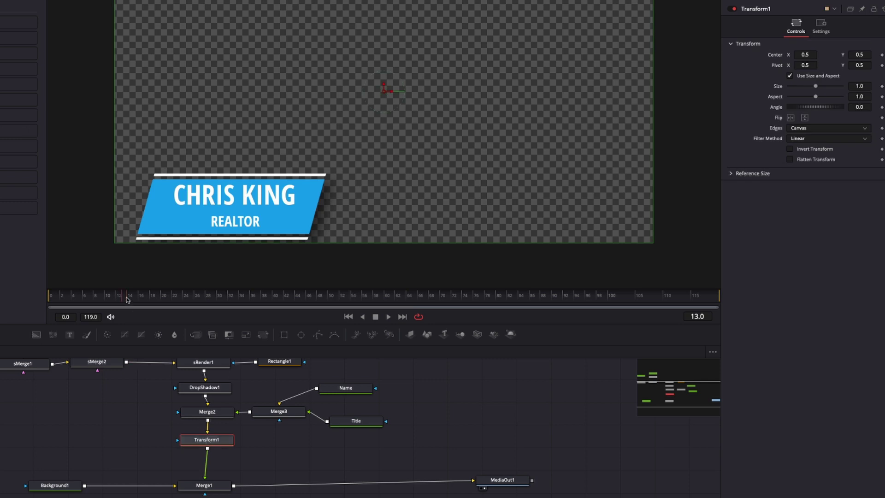
# Step: Enable Motion Blur on Transform1 and set a Center keyframe at frame 24
pyautogui.click(184, 300)
pyautogui.click(821, 26)
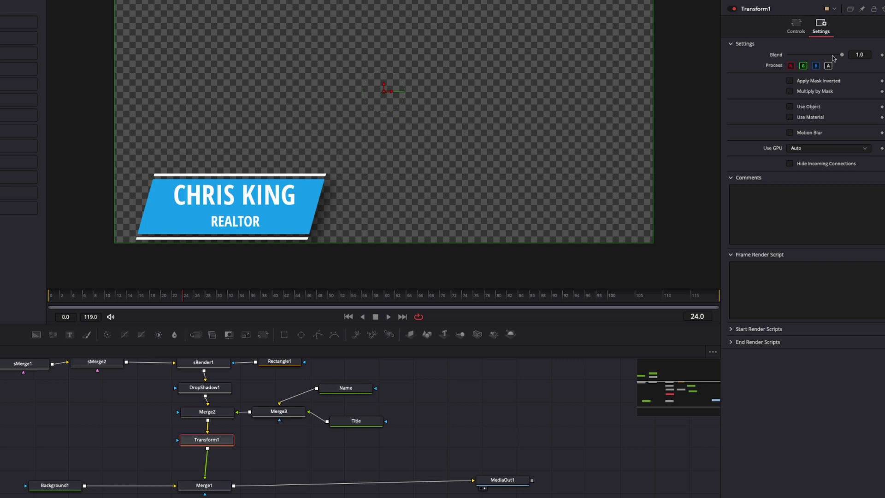
pyautogui.click(790, 133)
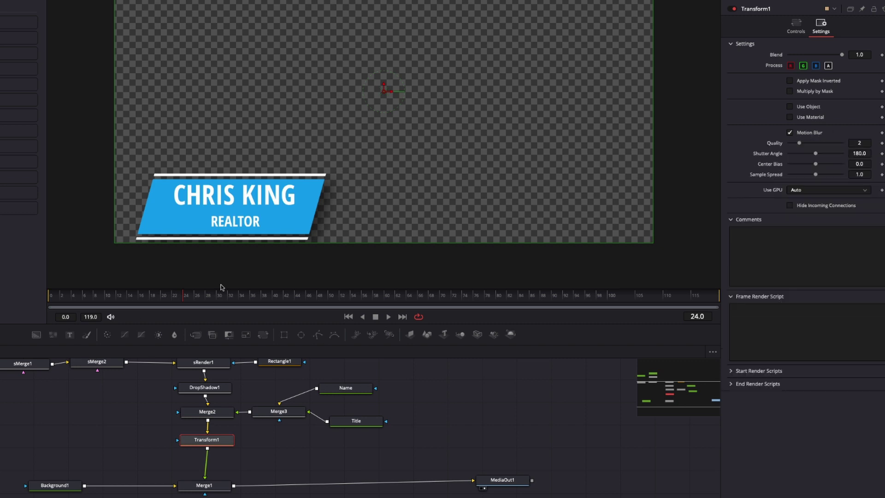
pyautogui.click(797, 28)
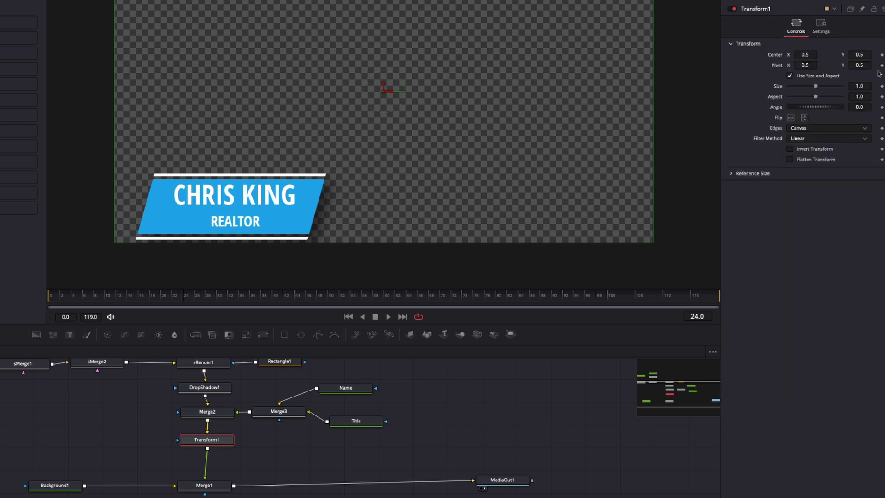
pyautogui.click(882, 55)
pyautogui.click(47, 296)
# Step: Set Center X to about 0.06 at frame 0 and smooth both keyframes into an eased spline
pyautogui.moveTo(804, 54); pyautogui.dragTo(771, 54)
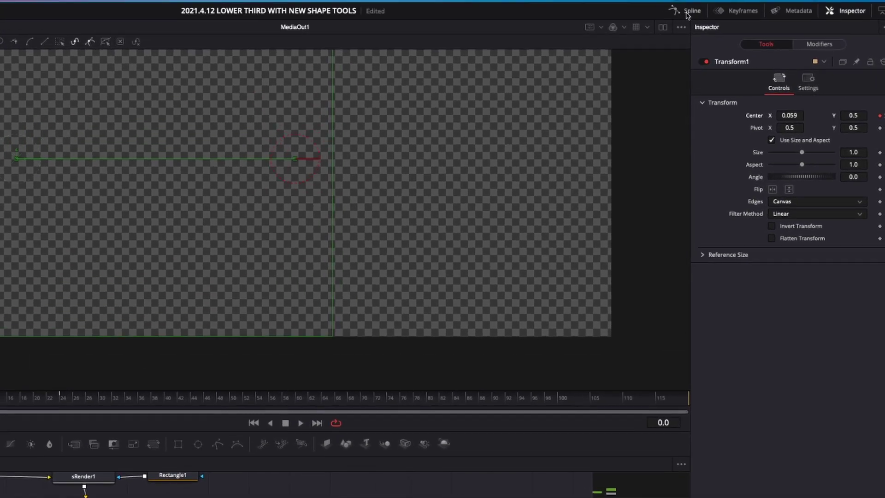
pyautogui.click(687, 8)
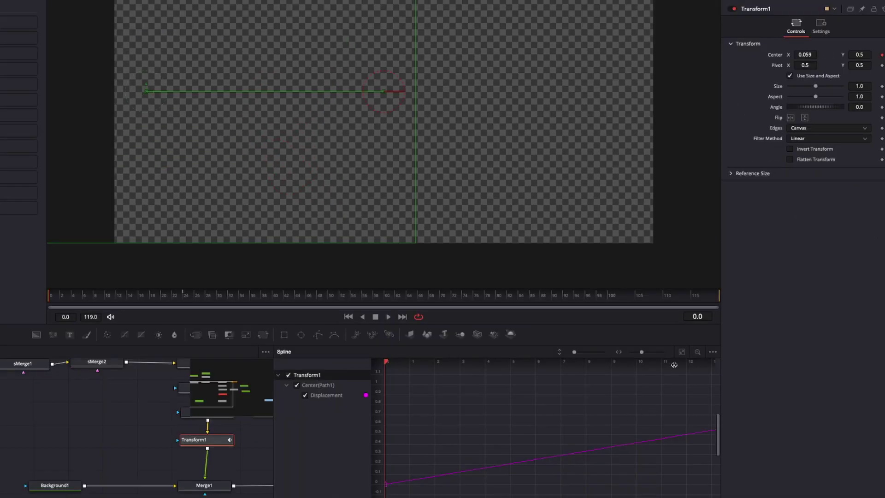
pyautogui.click(682, 353)
pyautogui.moveTo(400, 373); pyautogui.dragTo(705, 497)
pyautogui.press('s')
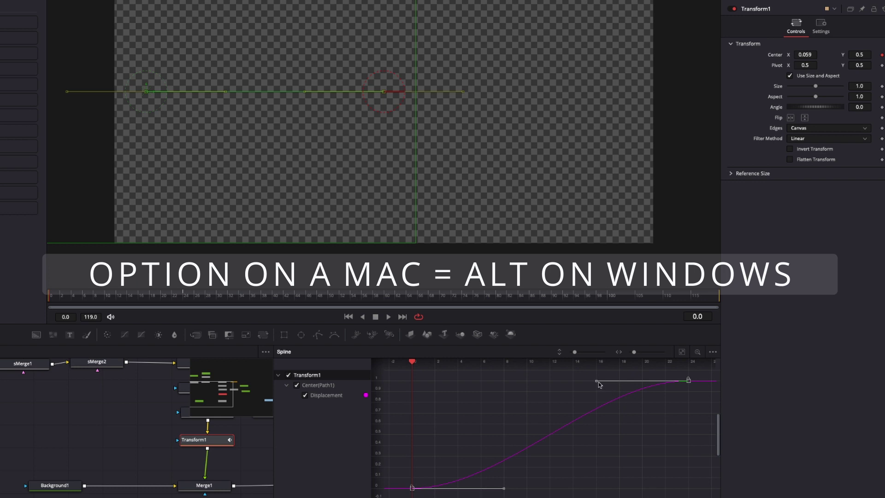
pyautogui.moveTo(596, 385); pyautogui.dragTo(411, 397)
# Step: Play back and scrub the slide-in animation to check the easing
pyautogui.press('space')
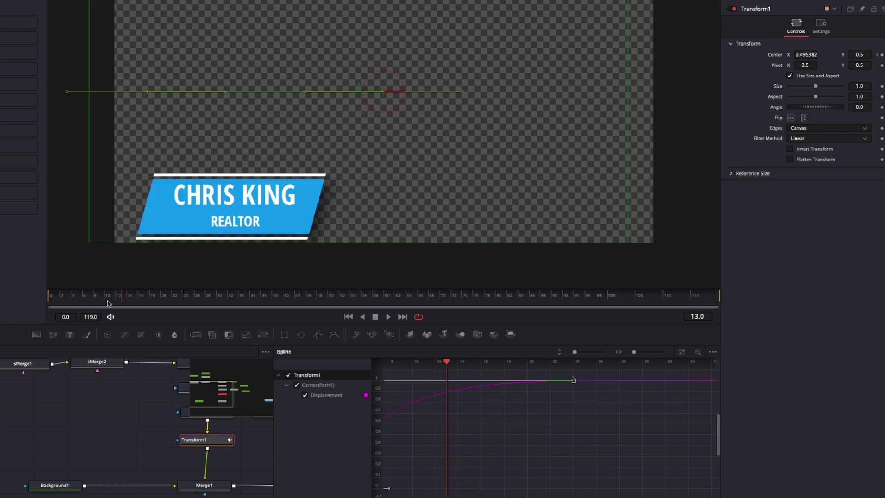
pyautogui.press('space')
pyautogui.moveTo(93, 297); pyautogui.dragTo(241, 296)
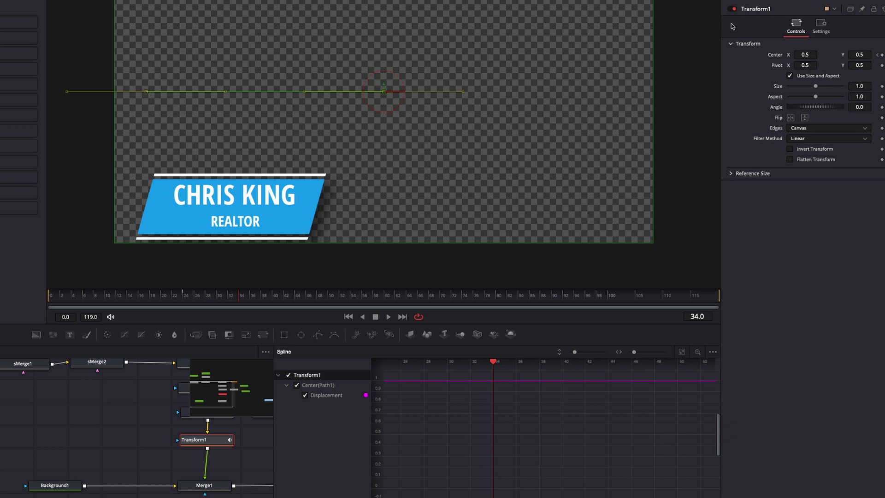
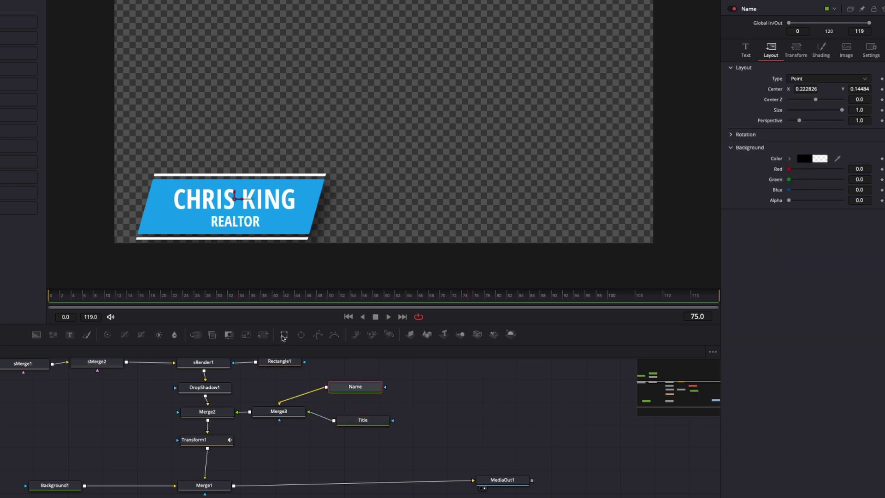
# Step: Add a Rectangle mask to Merge2, fit it over the blue banner, and slightly soften its edge
pyautogui.moveTo(284, 337); pyautogui.dragTo(187, 417)
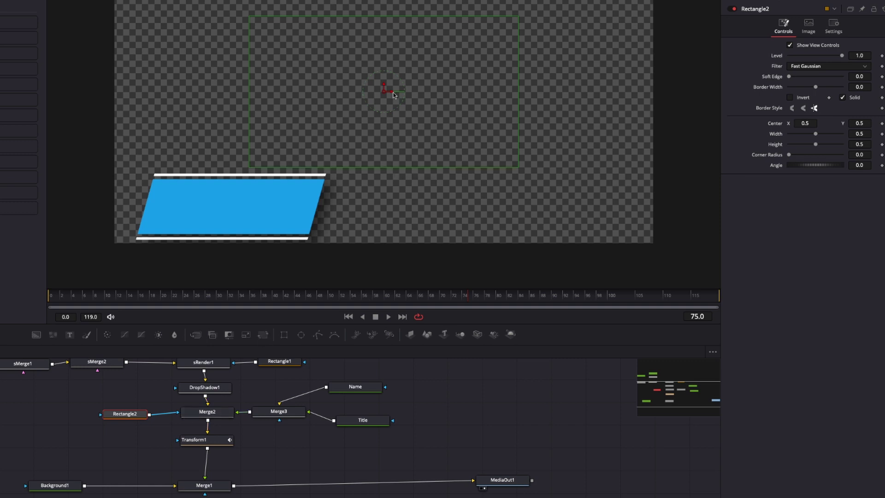
pyautogui.moveTo(385, 92); pyautogui.dragTo(236, 210)
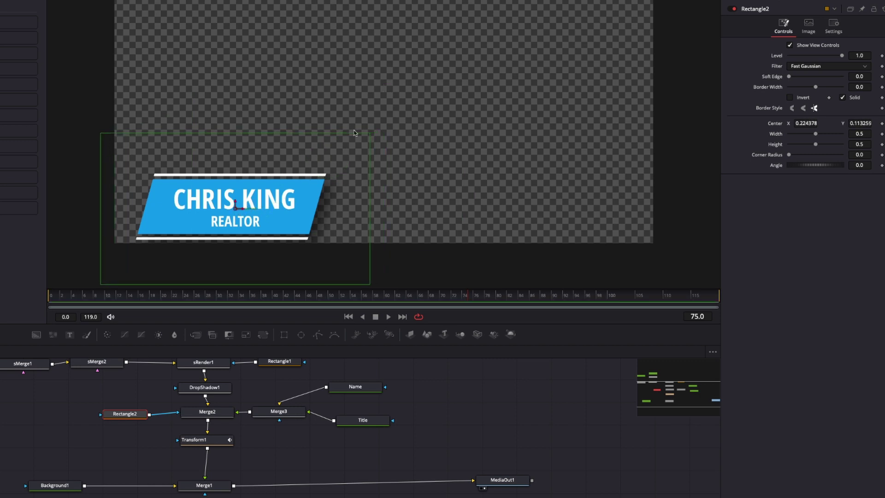
pyautogui.moveTo(354, 133); pyautogui.dragTo(320, 201)
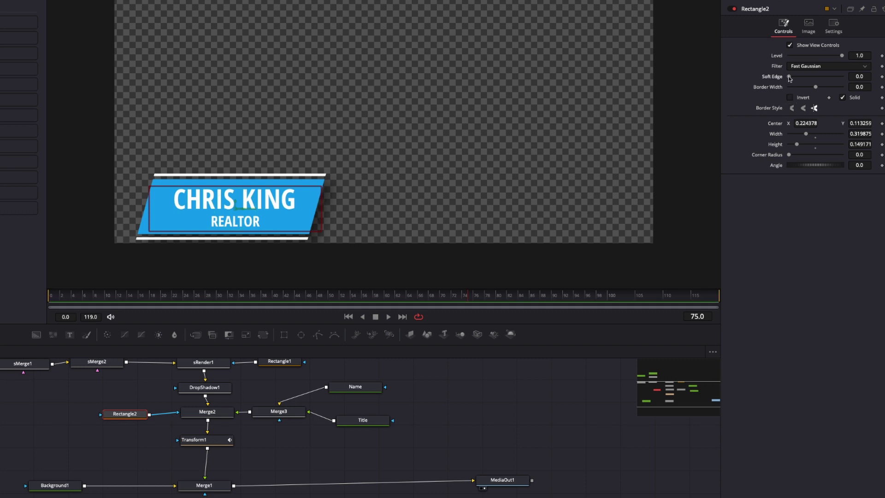
pyautogui.moveTo(790, 79); pyautogui.dragTo(793, 79)
# Step: Preview the masked text from the start to about frame 40, then select the Name text
pyautogui.moveTo(147, 298); pyautogui.dragTo(40, 302)
pyautogui.press('space')
pyautogui.click(244, 299)
pyautogui.moveTo(245, 299); pyautogui.dragTo(274, 298)
pyautogui.click(366, 388)
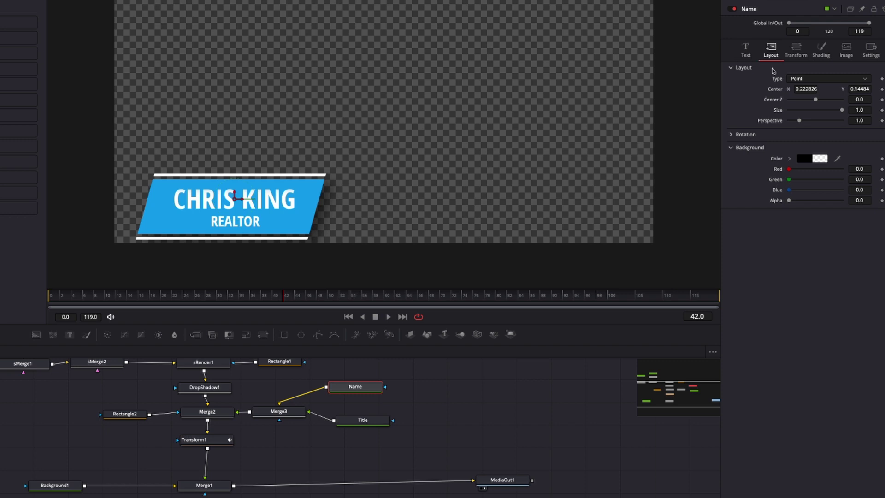
pyautogui.click(881, 90)
pyautogui.click(272, 300)
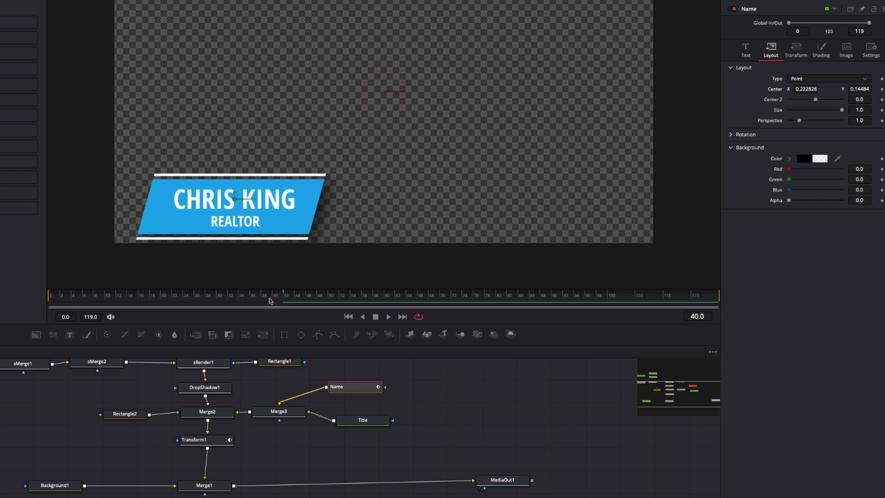
pyautogui.moveTo(271, 301); pyautogui.dragTo(189, 302)
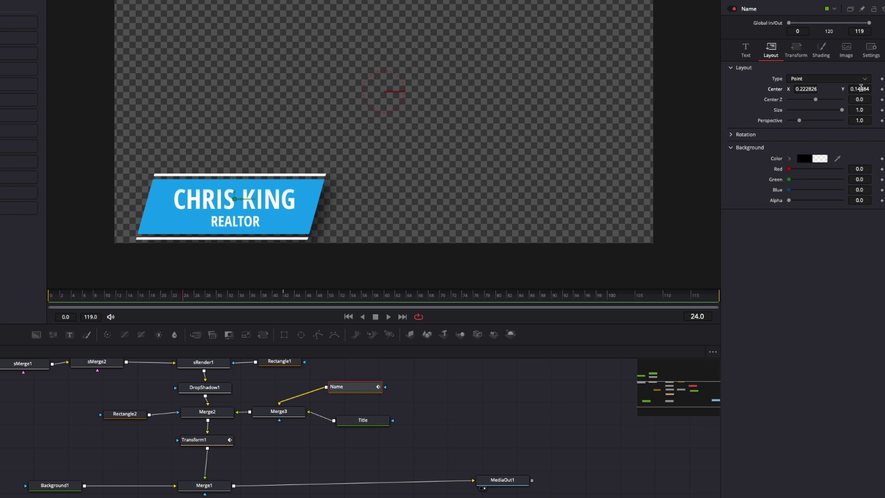
pyautogui.moveTo(861, 87); pyautogui.dragTo(881, 88)
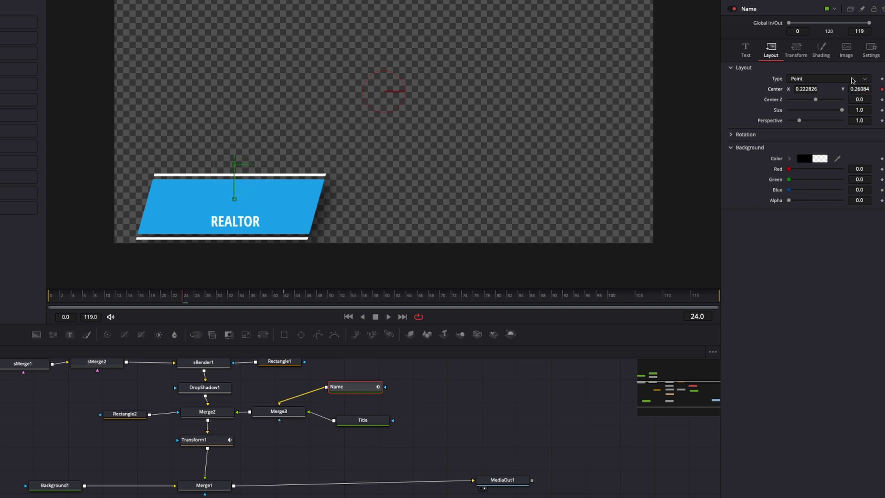
pyautogui.click(871, 49)
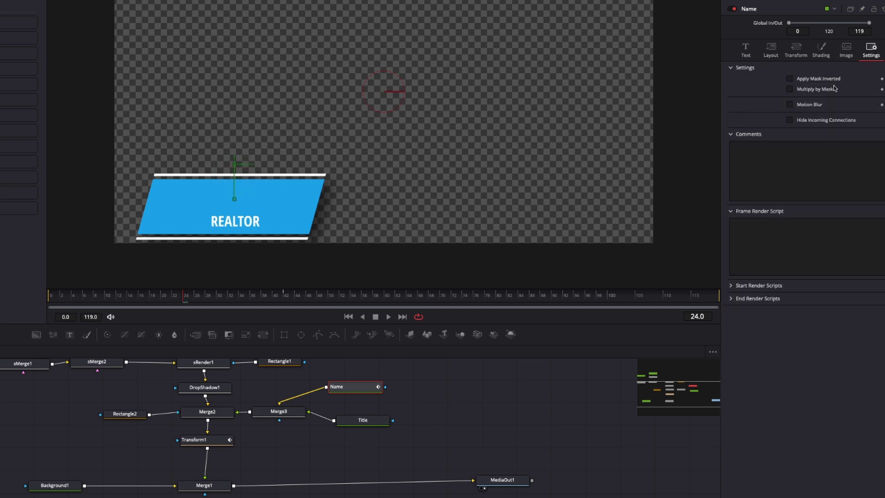
pyautogui.click(815, 105)
pyautogui.click(717, 0)
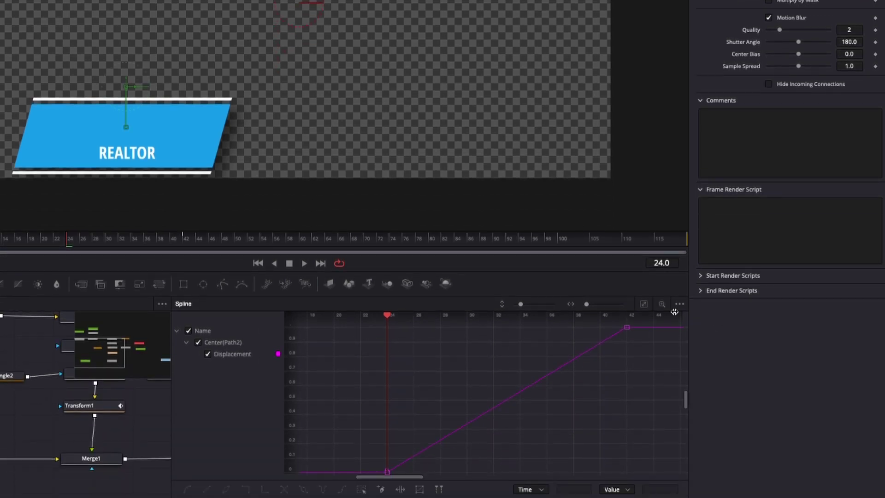
# Step: Smooth both Name keyframes in the Spline editor, stretch the ease handle, and preview the motion
pyautogui.click(644, 304)
pyautogui.moveTo(308, 329); pyautogui.dragTo(687, 482)
pyautogui.press('s')
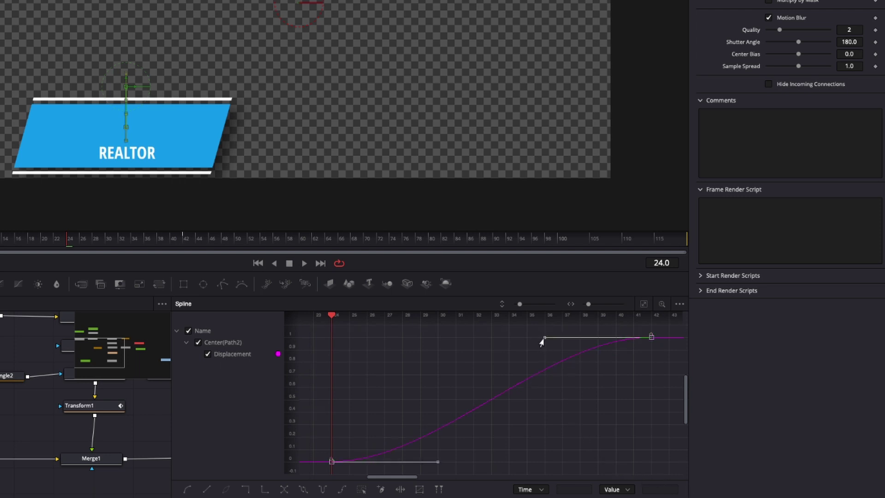
pyautogui.moveTo(542, 341); pyautogui.dragTo(326, 350)
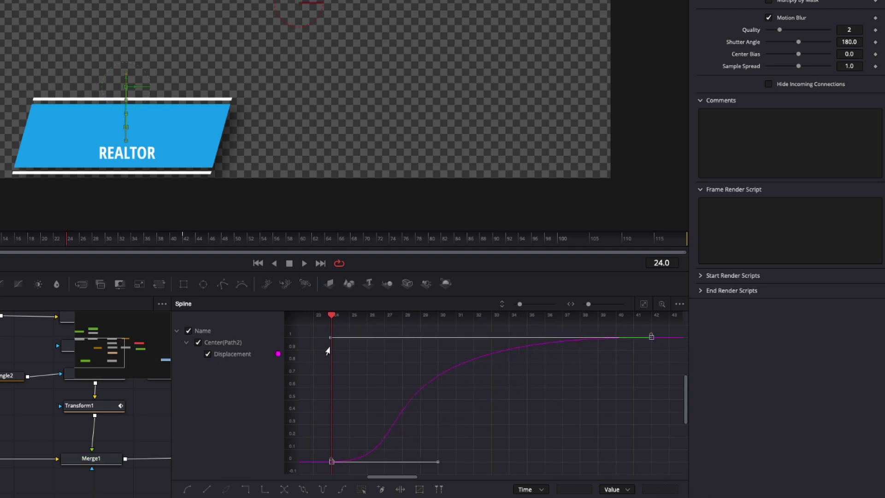
pyautogui.press('space')
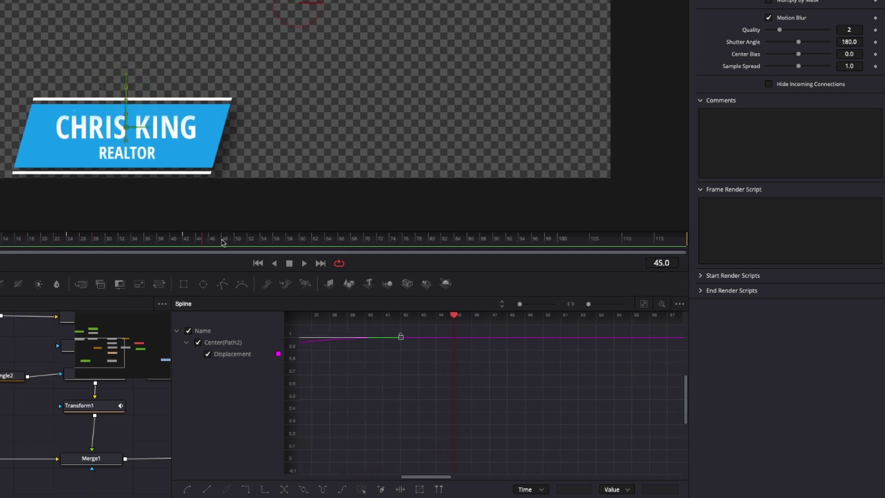
pyautogui.press('space')
pyautogui.click(184, 243)
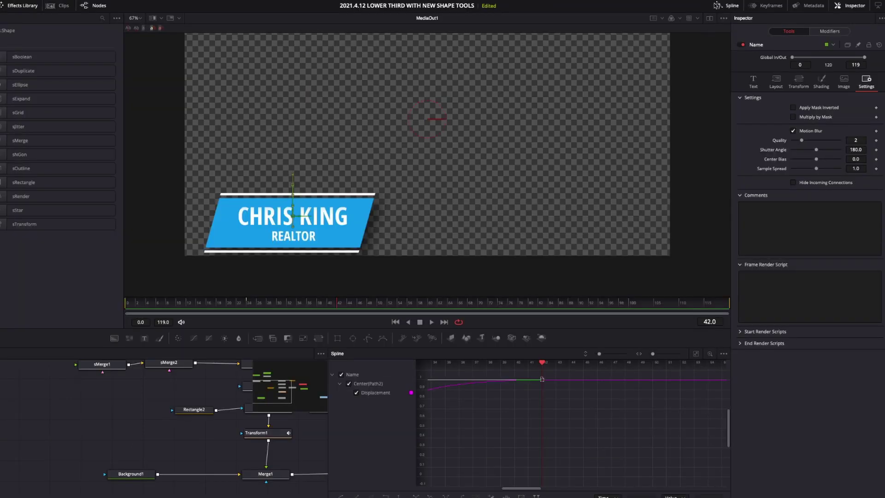
pyautogui.click(716, 5)
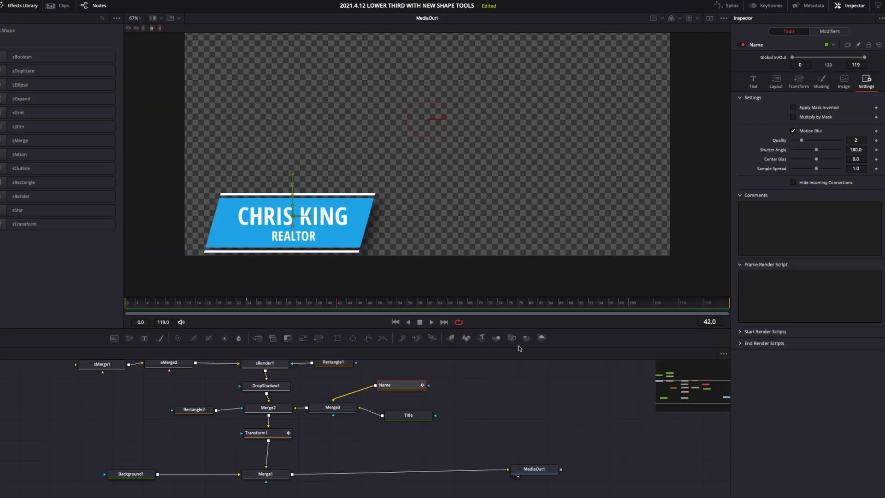
# Step: Keyframe REALTOR's position at frame 42, push it below the banner at frame 24, and enable motion blur
pyautogui.click(409, 416)
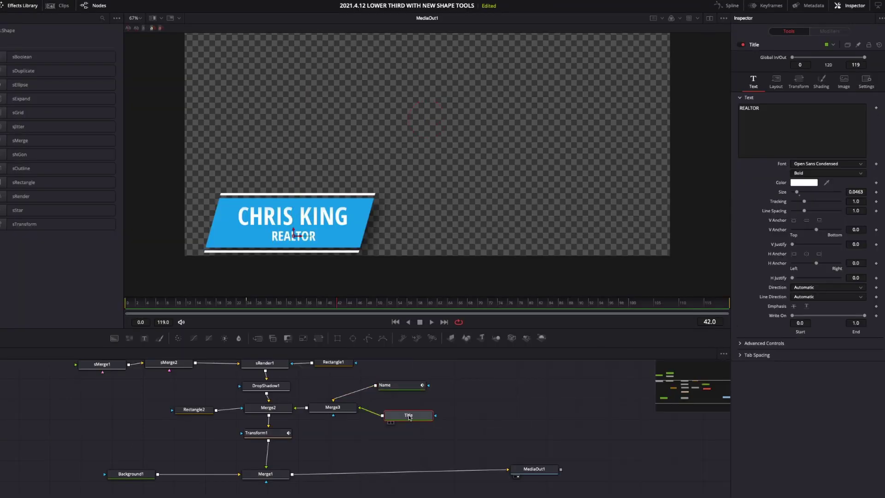
pyautogui.click(776, 81)
pyautogui.click(876, 117)
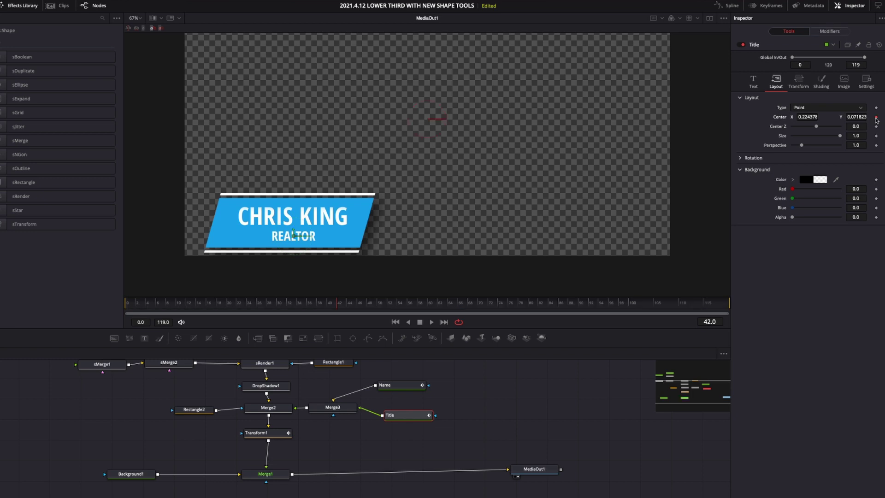
pyautogui.moveTo(275, 309); pyautogui.dragTo(256, 309)
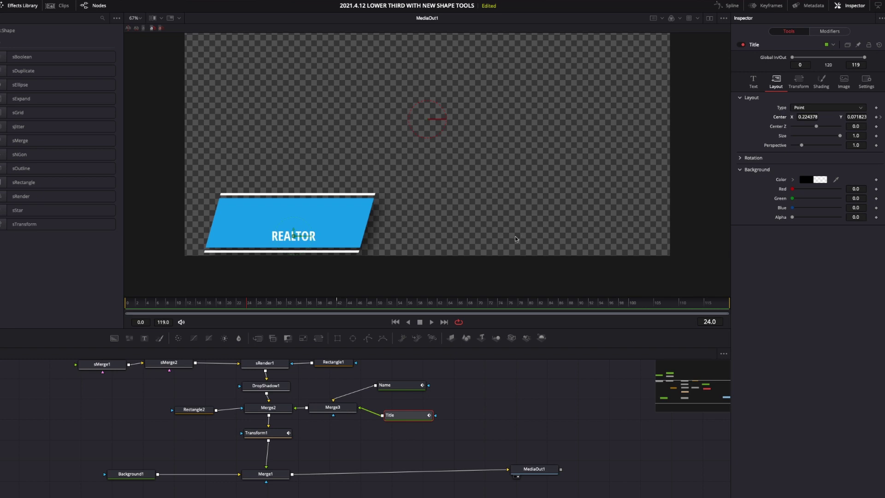
pyautogui.moveTo(857, 116); pyautogui.dragTo(845, 117)
pyautogui.click(866, 82)
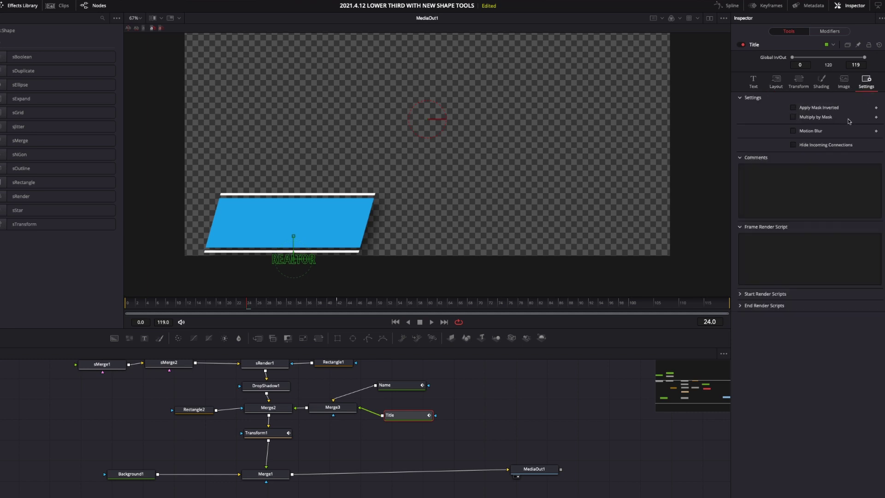
pyautogui.click(819, 131)
pyautogui.click(727, 5)
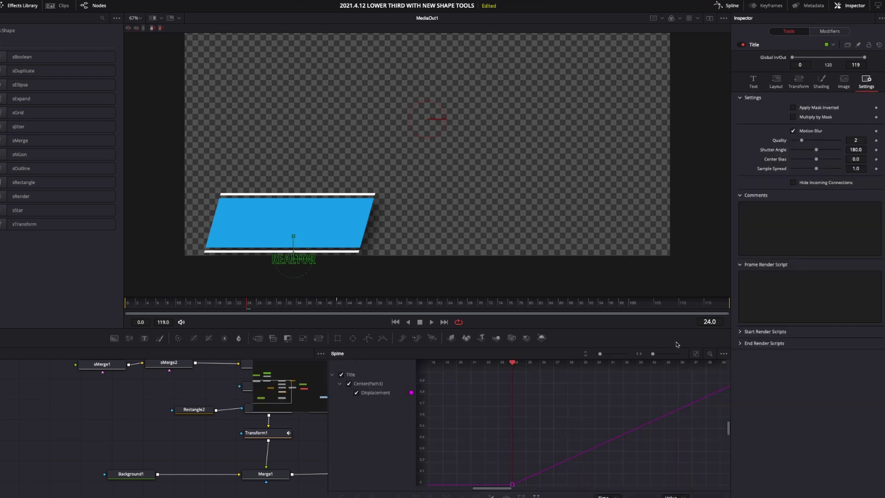
# Step: Smooth the Title's Displacement keyframes, steepen the end ease, preview, and close the Spline editor
pyautogui.click(696, 353)
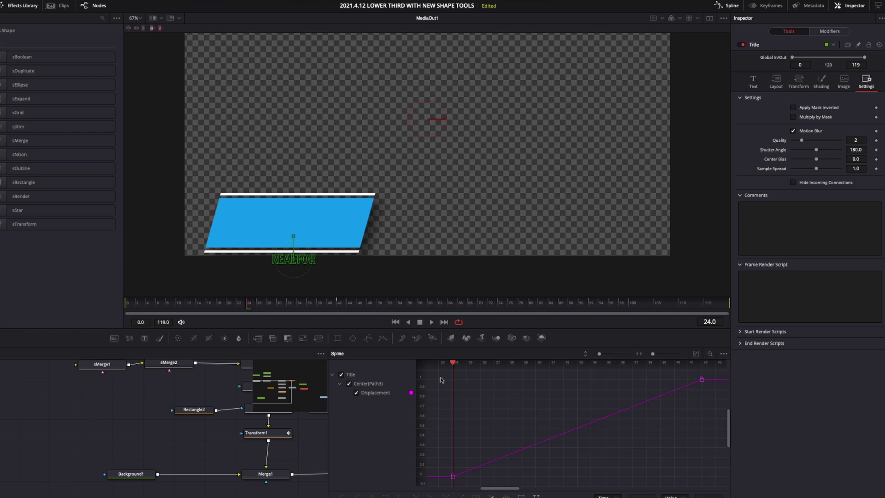
pyautogui.moveTo(440, 379); pyautogui.dragTo(714, 493)
pyautogui.press('s')
pyautogui.click(617, 381)
pyautogui.moveTo(617, 381); pyautogui.dragTo(455, 391)
pyautogui.press('space')
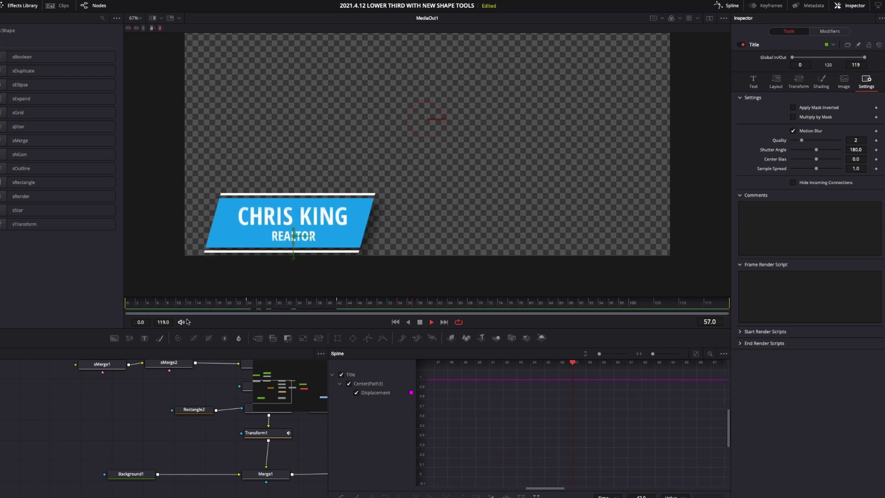
pyautogui.press('space')
pyautogui.click(730, 8)
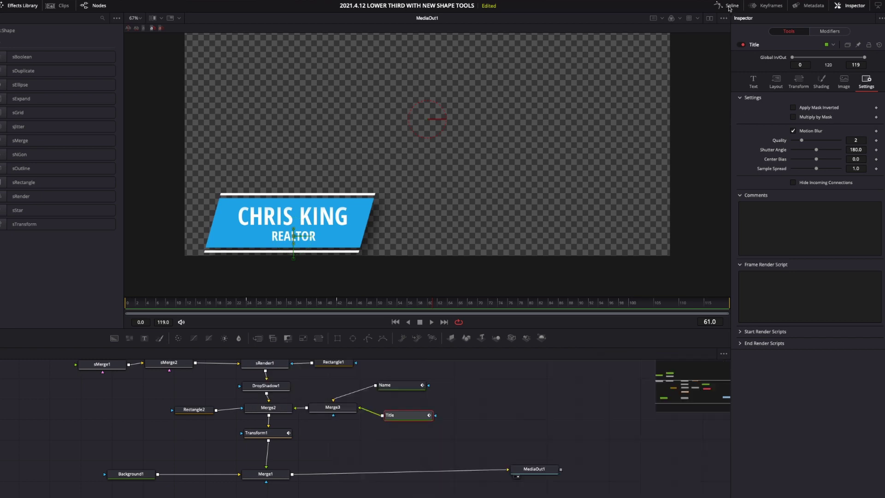
# Step: Keyframe Transform1's Center at frame 96 and slide the lower third off left at frame 119
pyautogui.click(278, 436)
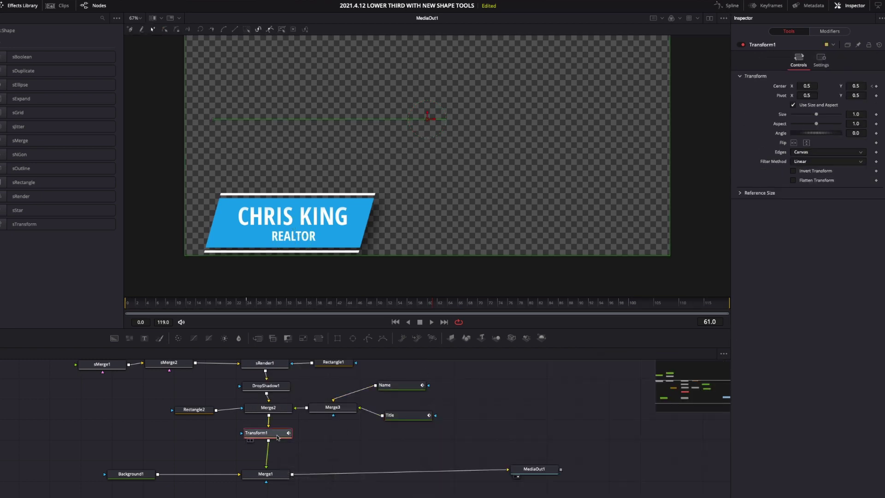
pyautogui.moveTo(582, 305); pyautogui.dragTo(736, 304)
pyautogui.moveTo(736, 303); pyautogui.dragTo(610, 308)
pyautogui.click(876, 86)
pyautogui.moveTo(699, 304); pyautogui.dragTo(787, 310)
pyautogui.moveTo(805, 87); pyautogui.dragTo(781, 87)
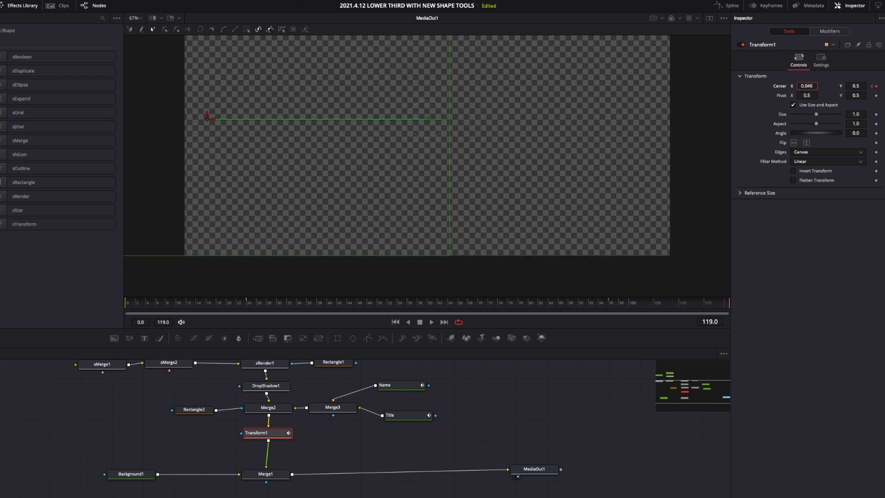
# Step: Ease the two slide-out keyframes in the Spline editor and preview the slide-in and slide-out
pyautogui.click(821, 60)
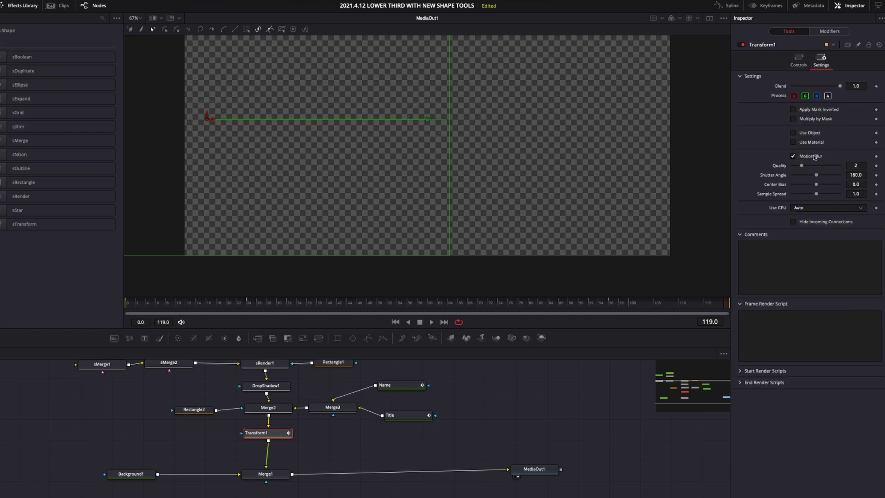
pyautogui.click(730, 6)
pyautogui.click(695, 353)
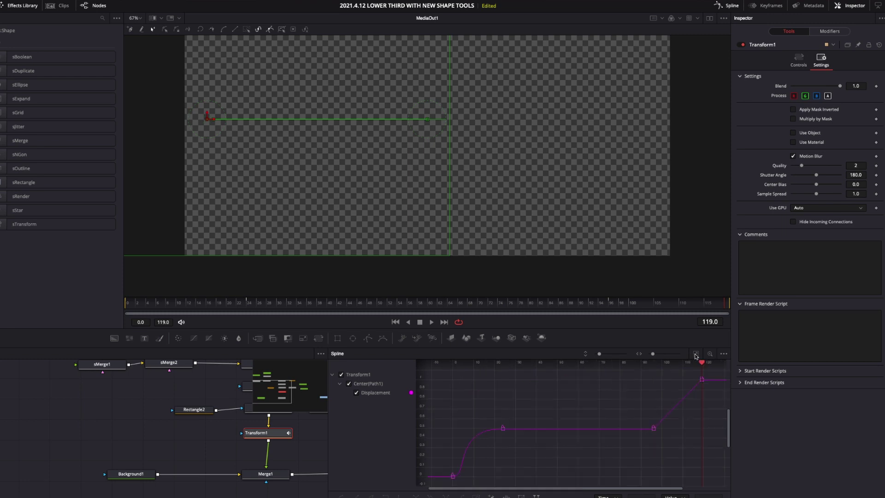
pyautogui.moveTo(636, 375); pyautogui.dragTo(723, 450)
pyautogui.moveTo(642, 375); pyautogui.dragTo(728, 463)
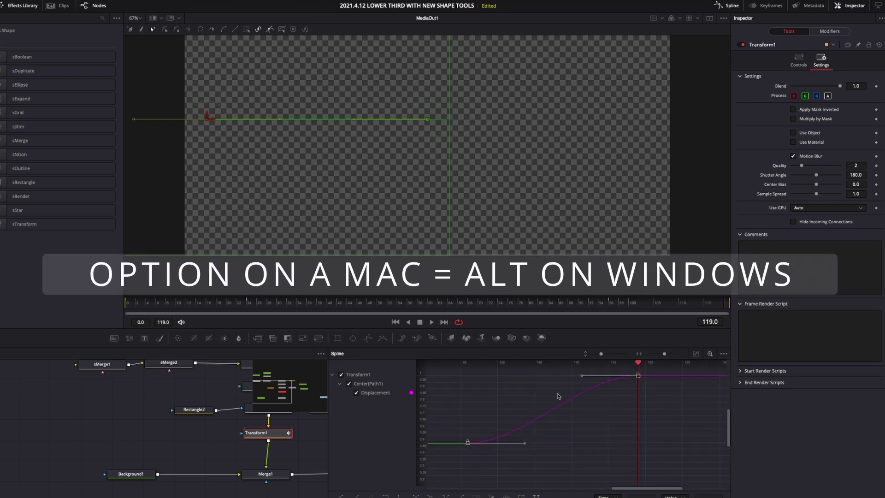
pyautogui.moveTo(565, 380); pyautogui.dragTo(484, 382)
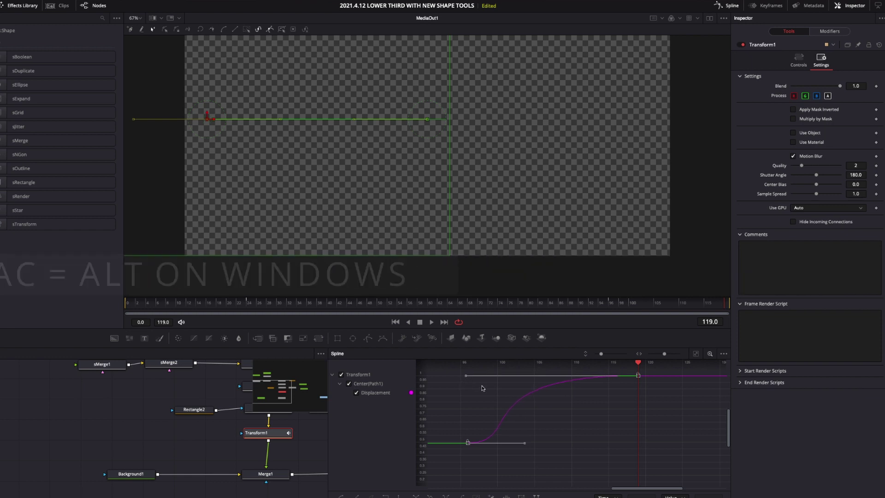
pyautogui.moveTo(482, 305); pyautogui.dragTo(578, 304)
pyautogui.press('space')
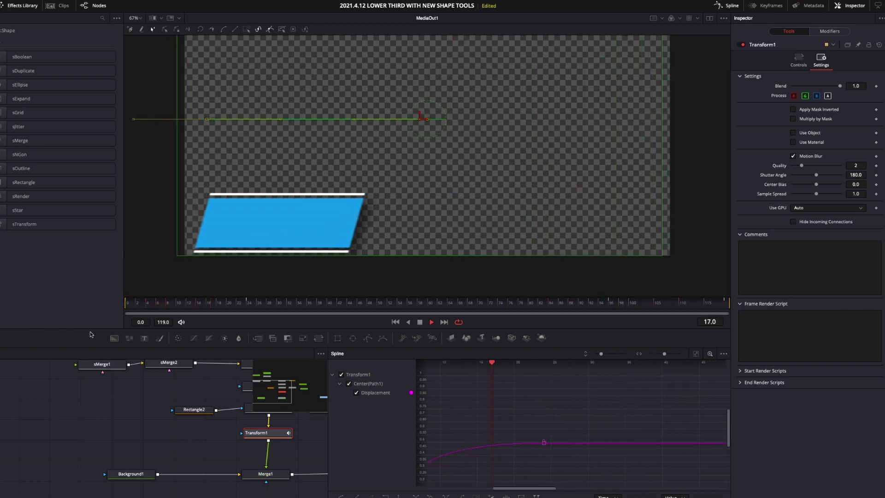
pyautogui.press('space')
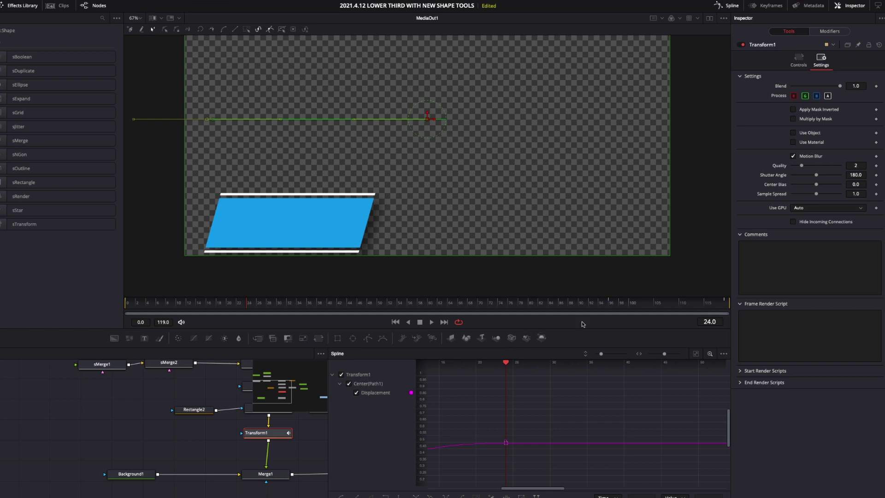
# Step: Enable High Quality and Motion Blur viewer playback, then play the lower third
pyautogui.rightClick(582, 323)
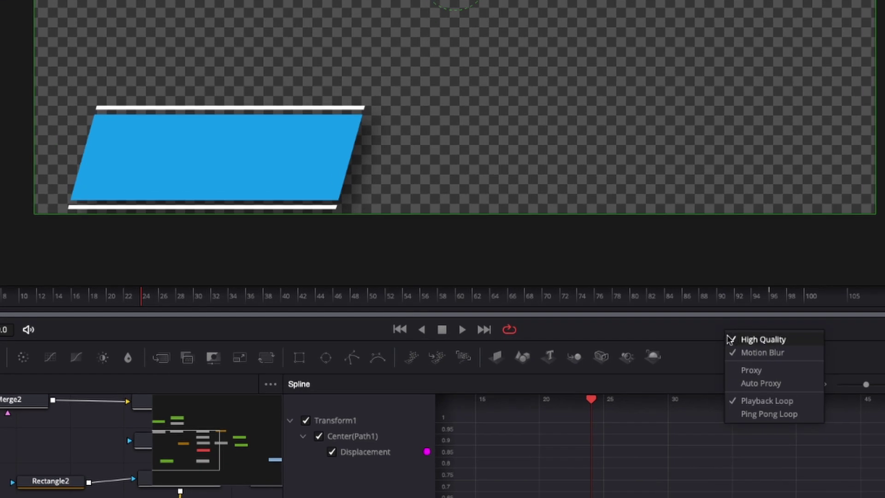
pyautogui.click(731, 339)
pyautogui.rightClick(733, 334)
pyautogui.click(762, 352)
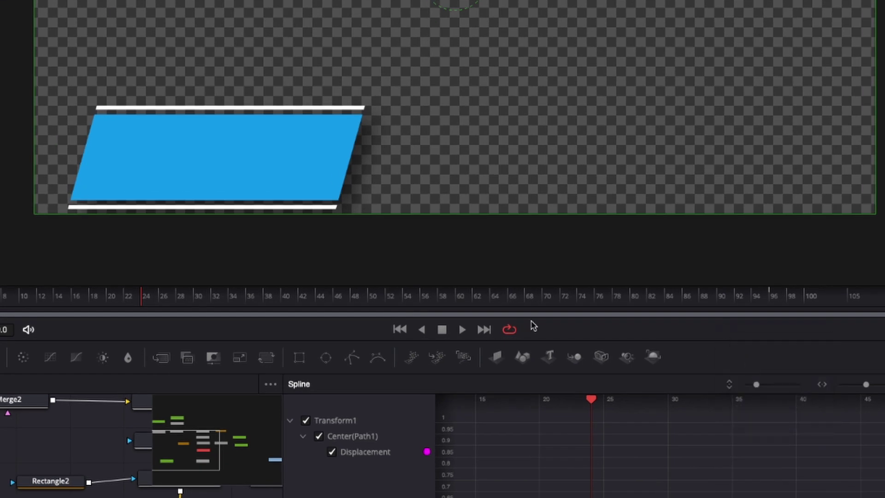
pyautogui.press('space')
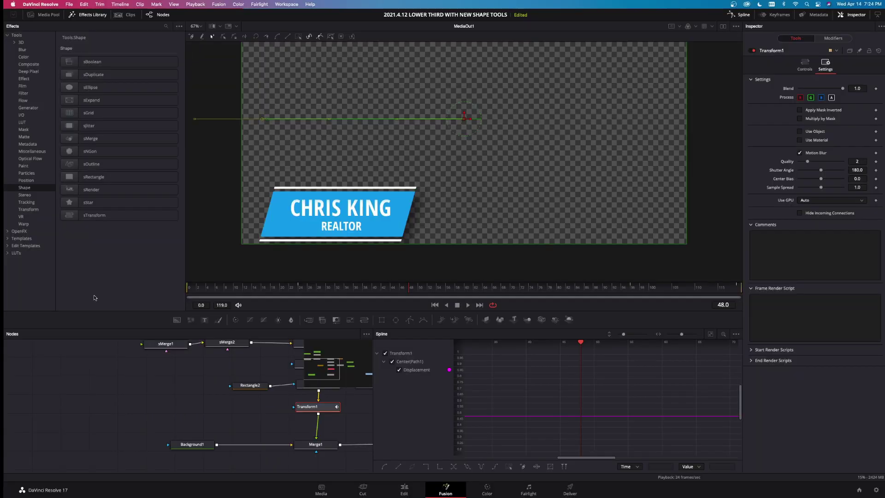
# Step: Switch to the Edit page, play the lower third over the presenter clip, and return to the start
pyautogui.click(404, 490)
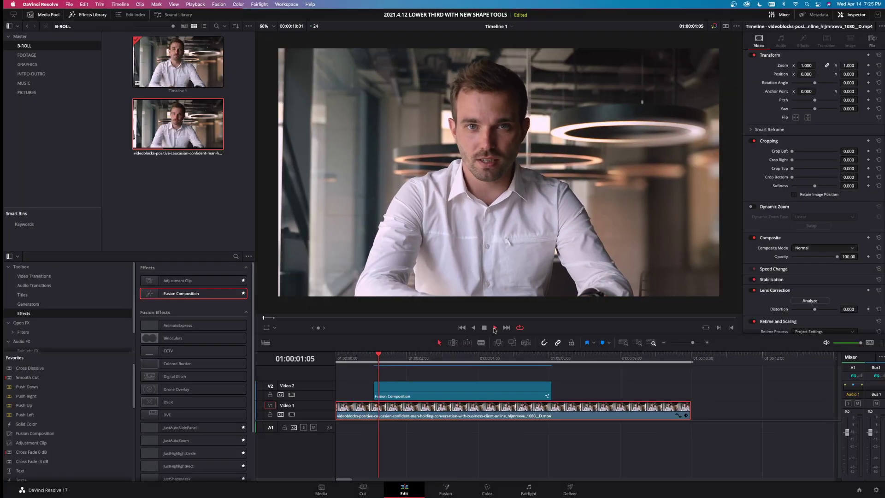
pyautogui.click(494, 328)
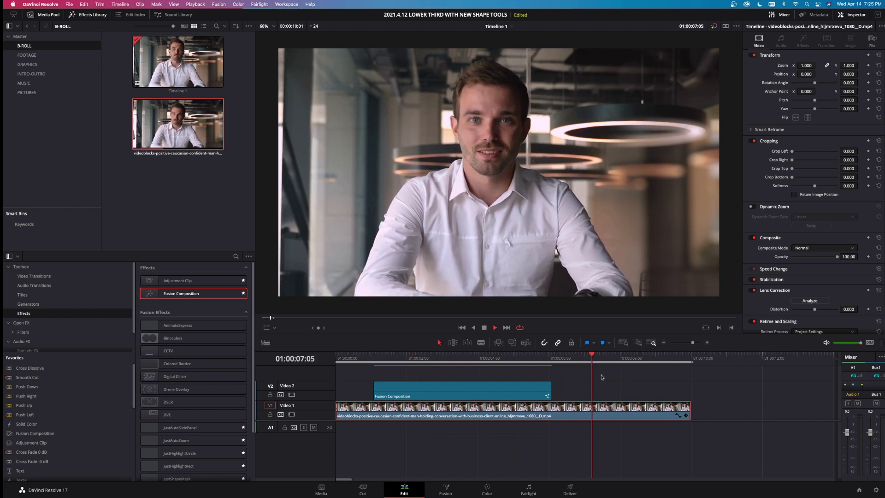
pyautogui.press('Home')
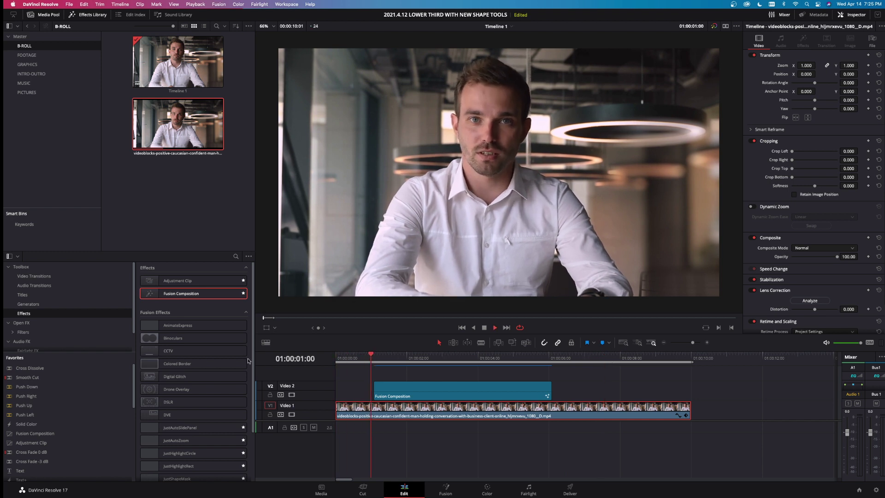